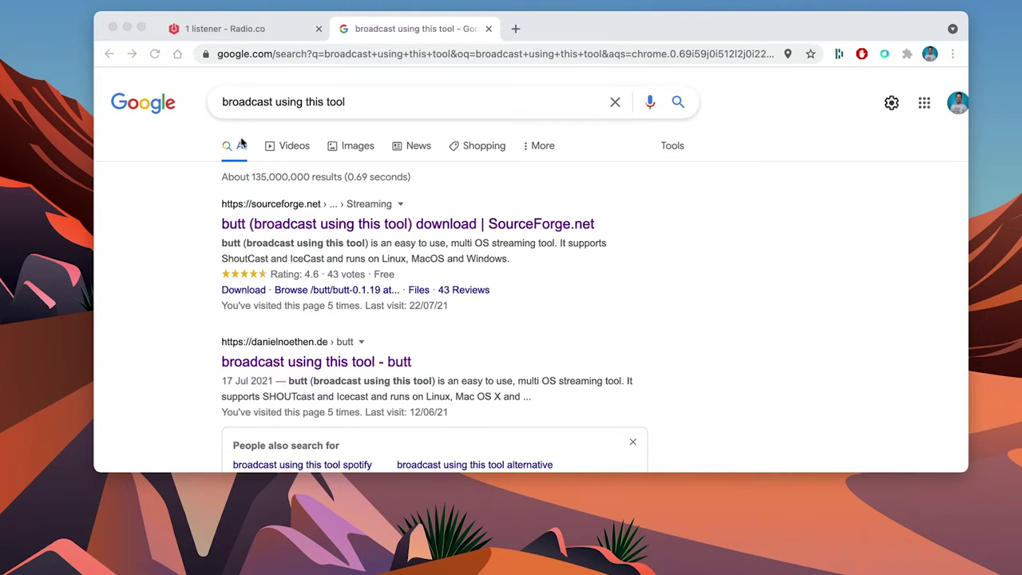
Step: Open the butt page on danielnoethen.de and scroll to its Download section for version 0.1.31
click(444, 351)
click(383, 363)
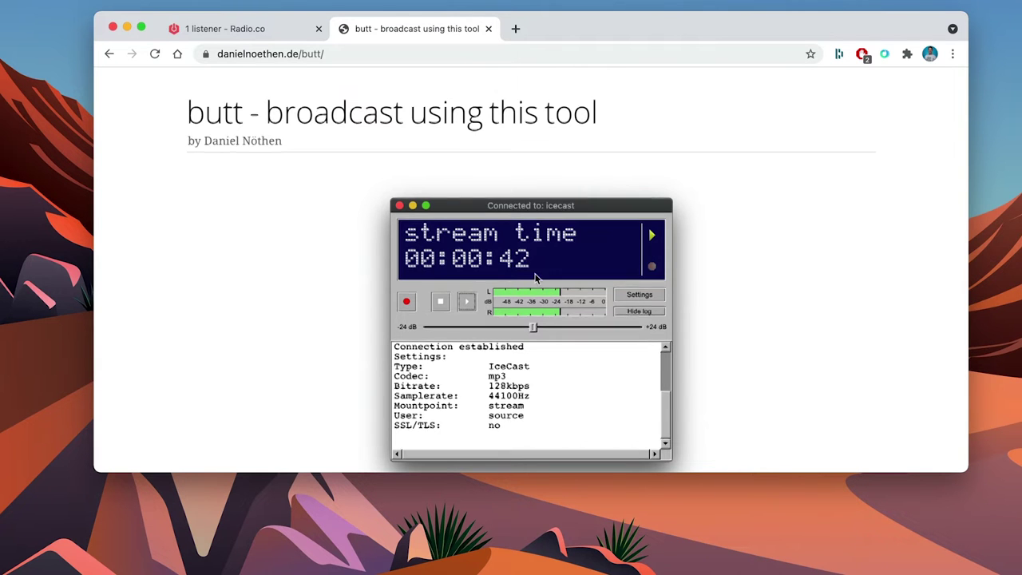
scroll(536, 279, down, 5)
scroll(533, 277, up, 6)
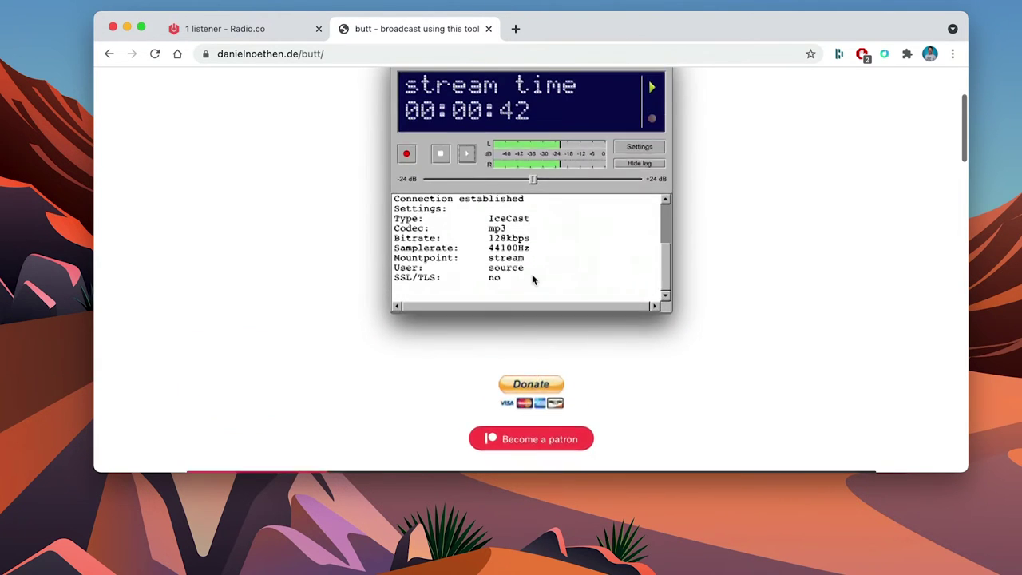
scroll(532, 274, down, 12)
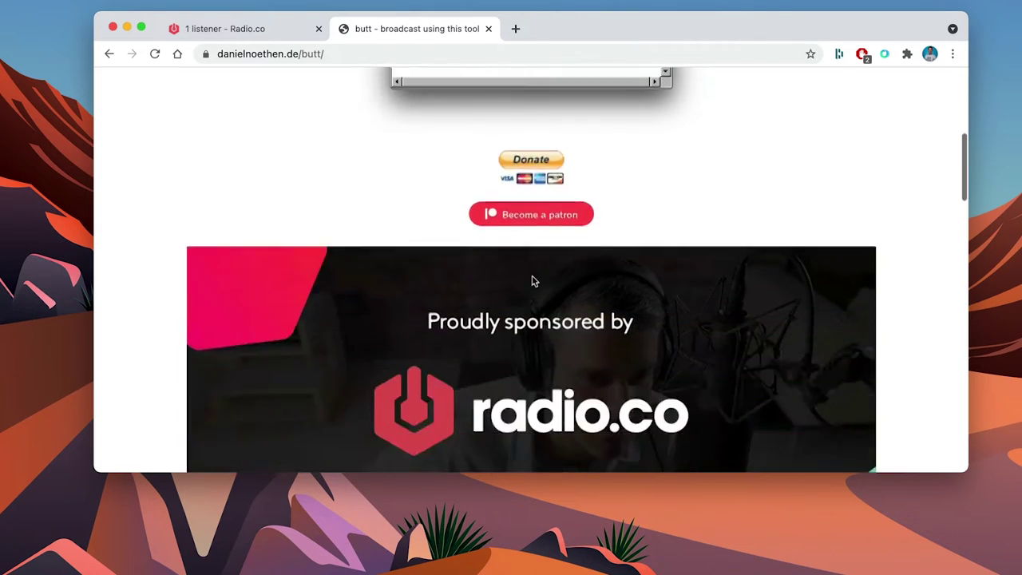
scroll(531, 292, up, 5)
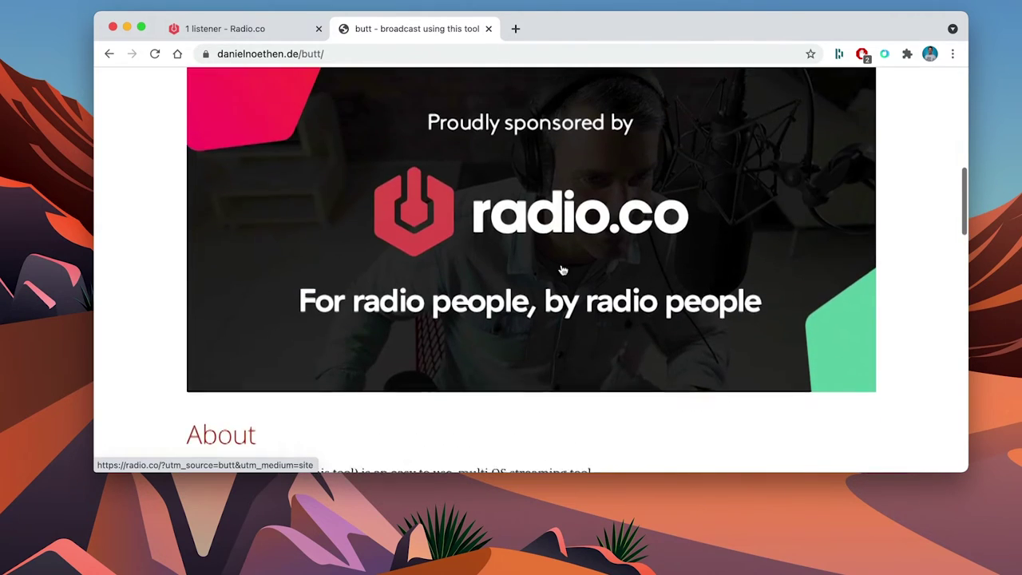
scroll(519, 303, down, 4)
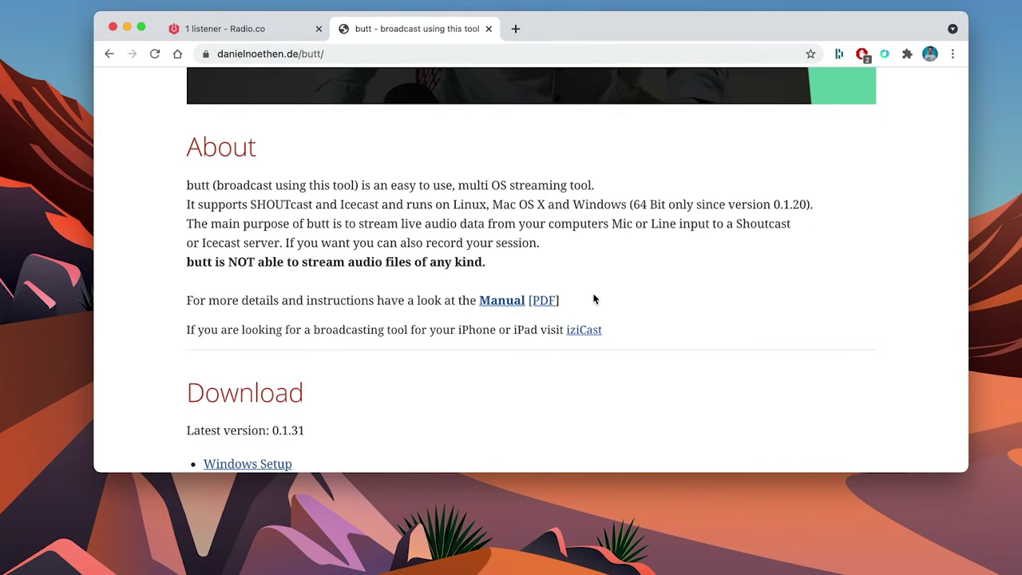
scroll(593, 299, down, 4)
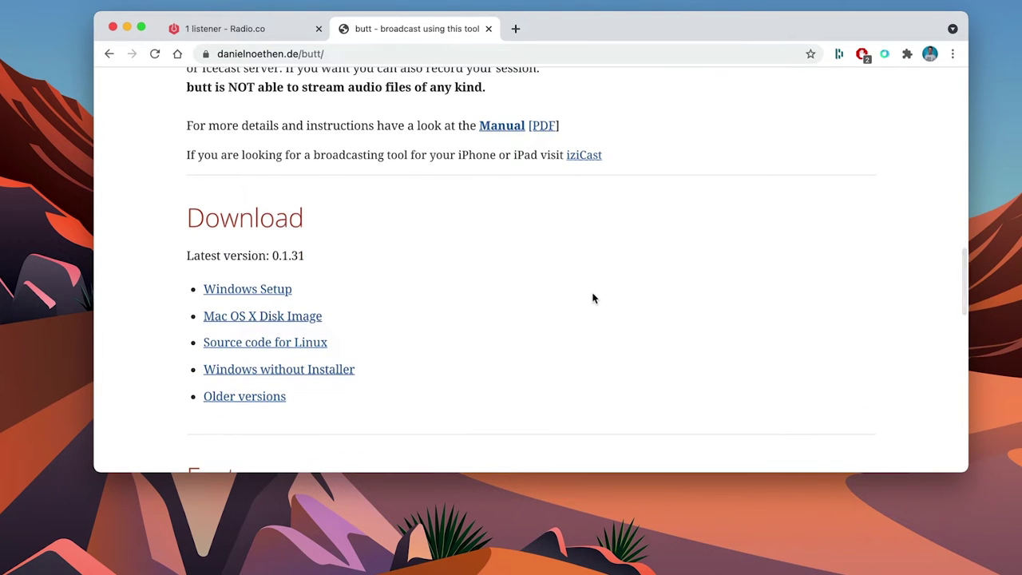
scroll(597, 300, down, 2)
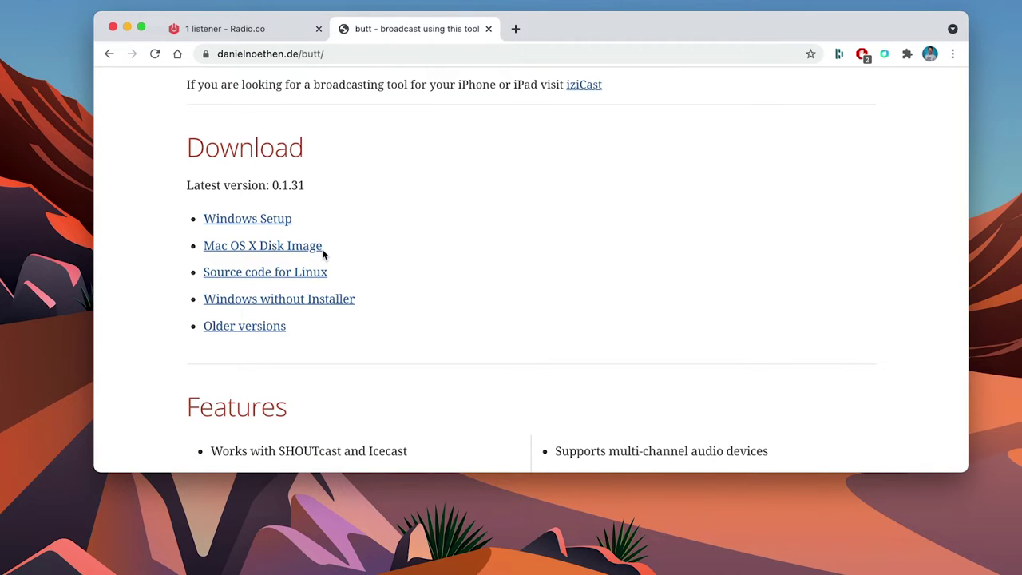
scroll(323, 254, down, 10)
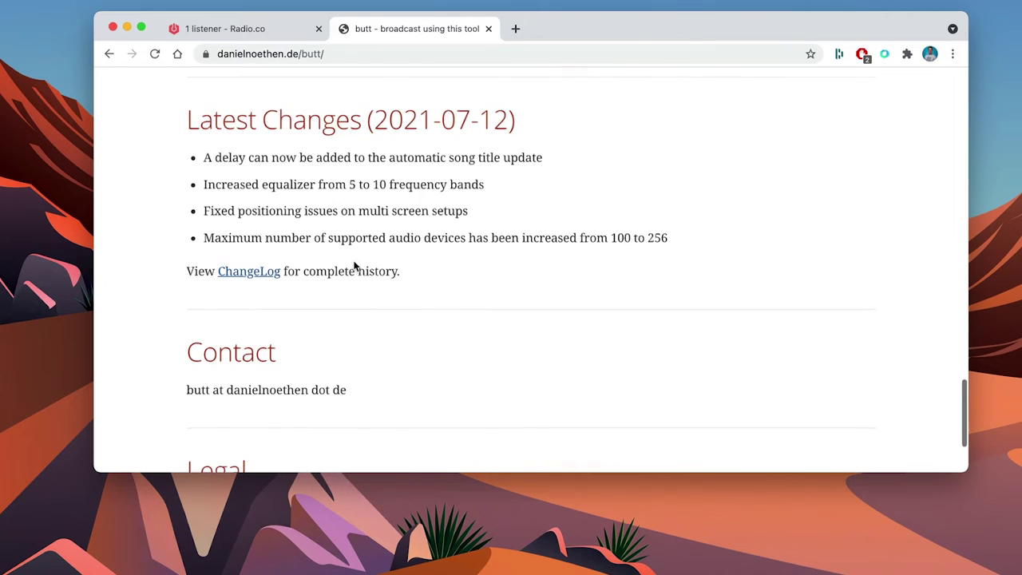
scroll(360, 267, down, 3)
scroll(363, 266, up, 5)
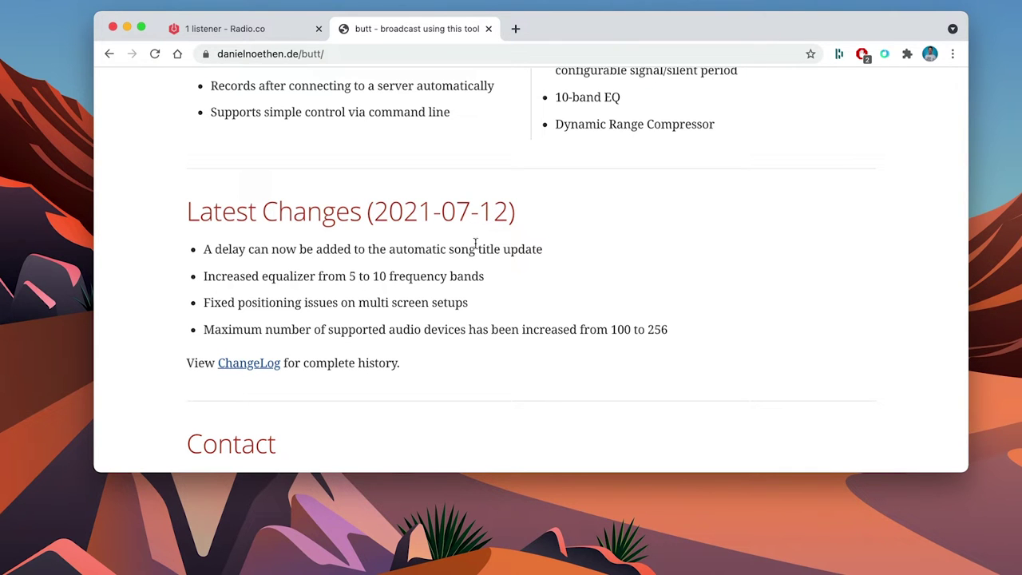
scroll(471, 243, up, 10)
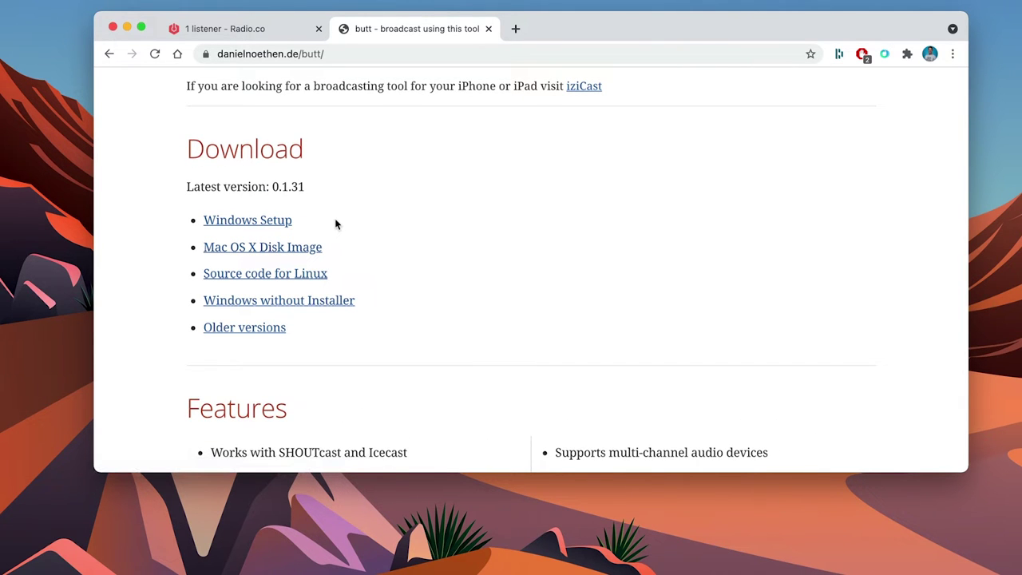
Step: Download the butt-0.1.31.dmg Mac OS X Disk Image and open it to show the butt app
click(297, 248)
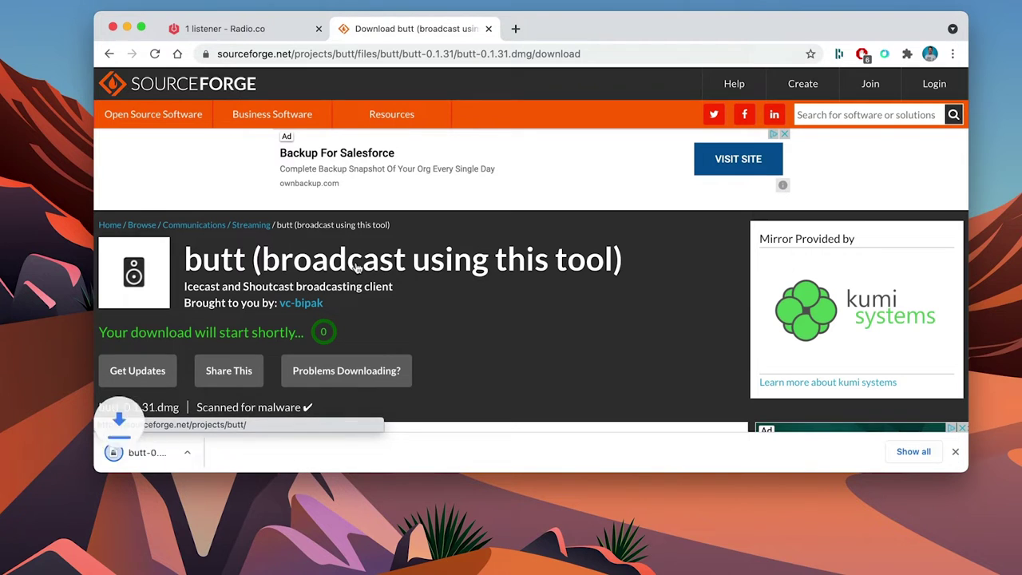
click(210, 453)
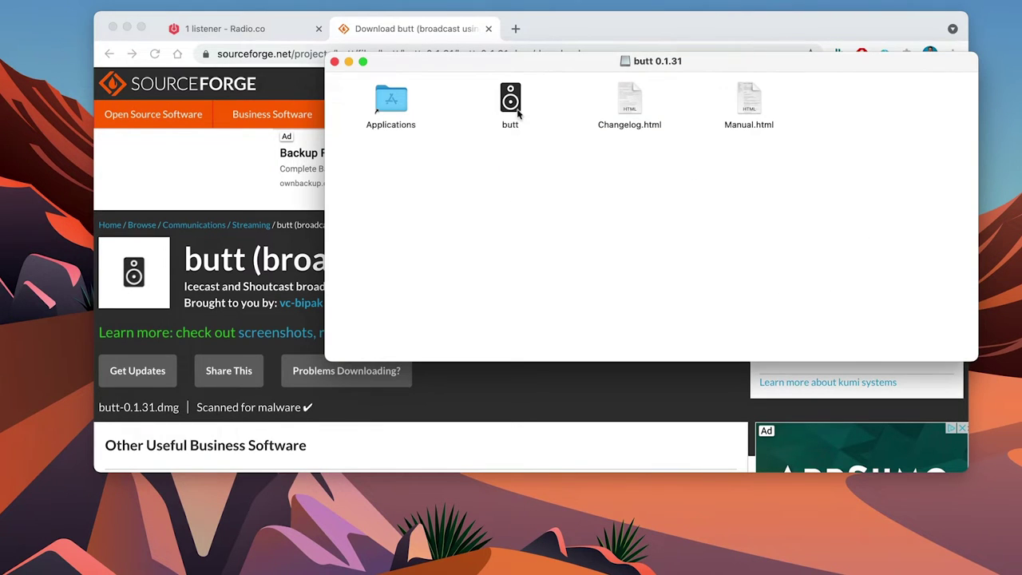
Step: Copy the butt app into Applications, replacing the existing copy
drag(517, 108, 401, 125)
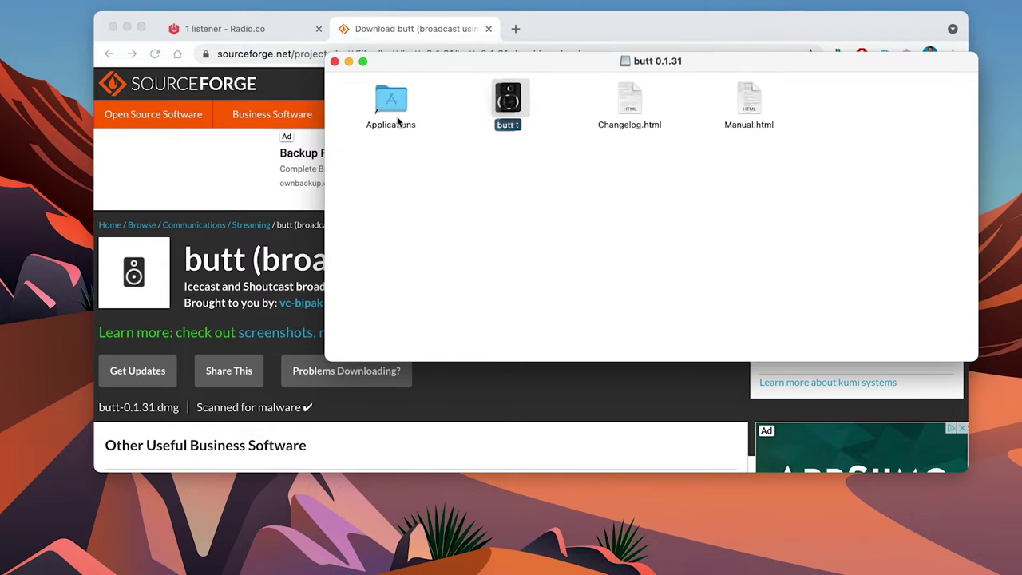
drag(511, 109, 397, 105)
click(776, 177)
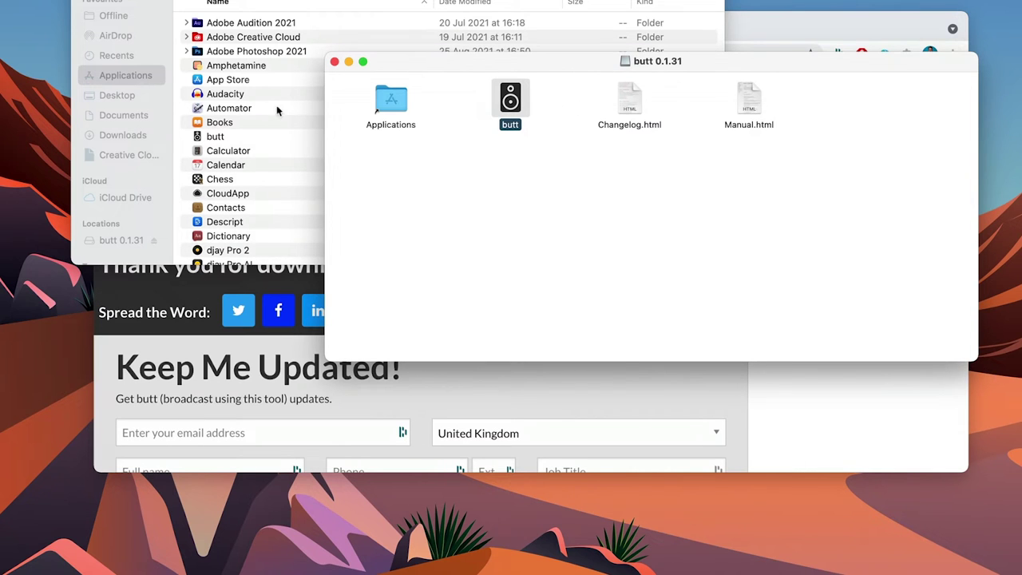
Step: Launch butt from Applications, confirming it may open despite being downloaded from the internet
click(264, 137)
click(257, 137)
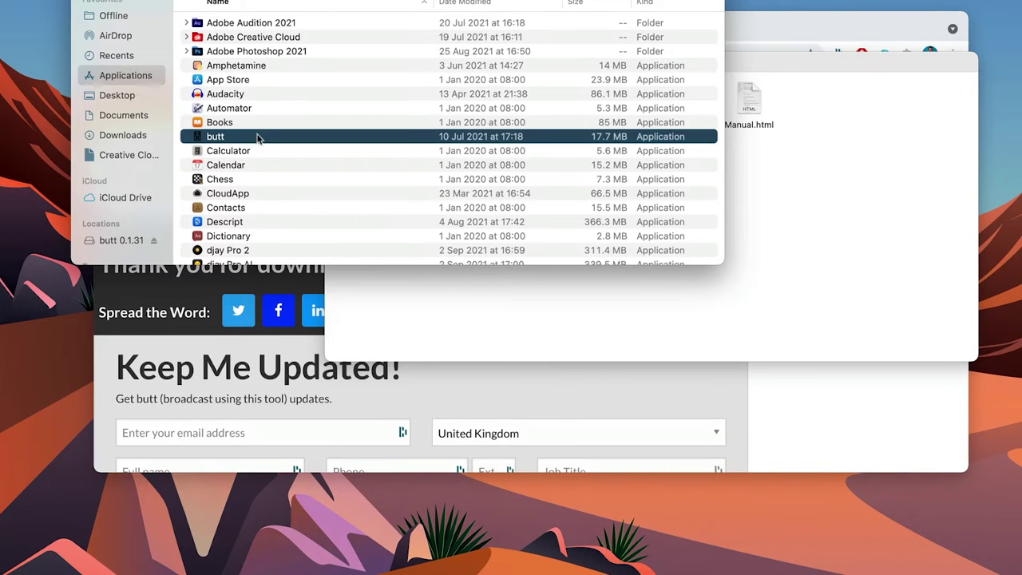
drag(144, 16, 420, 119)
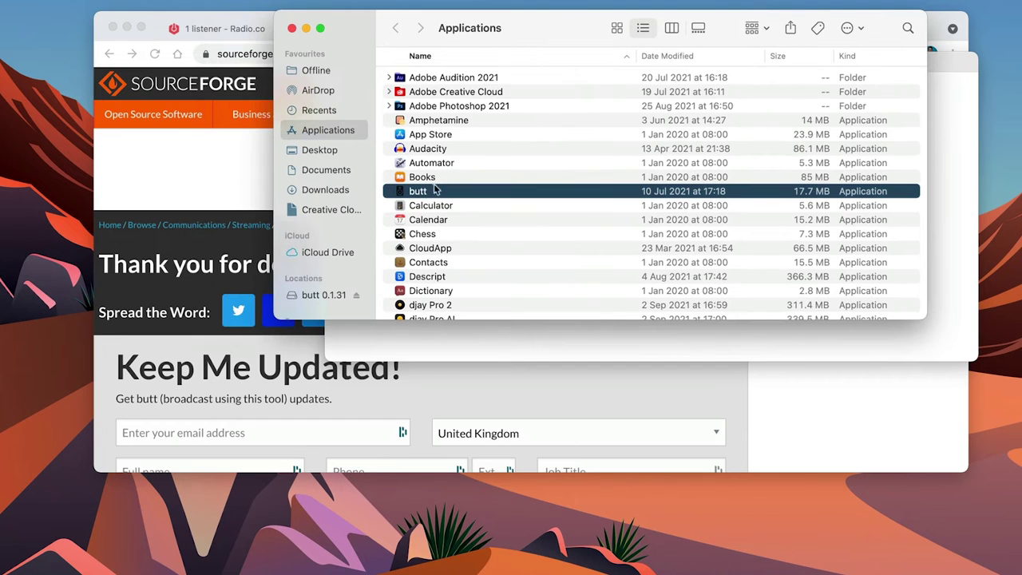
double_click(441, 193)
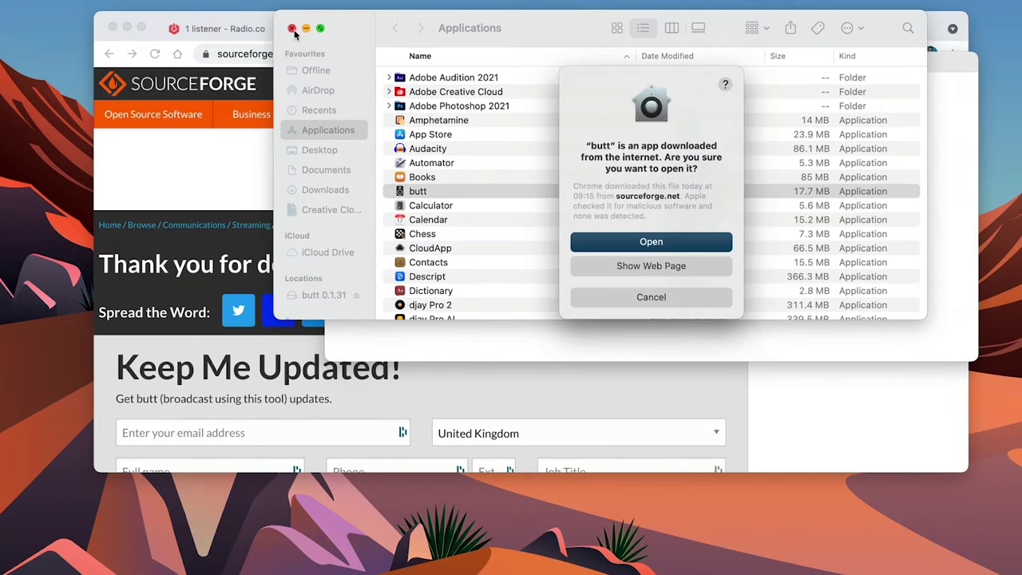
click(650, 242)
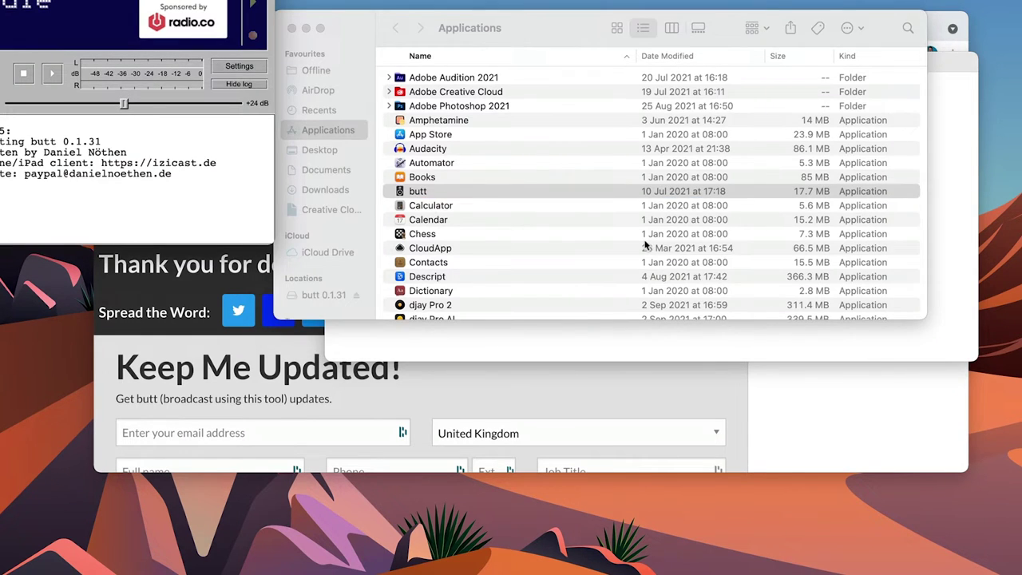
Step: Close the Applications and butt 0.1.31 disk image windows, center butt, and close the SourceForge tab
click(354, 16)
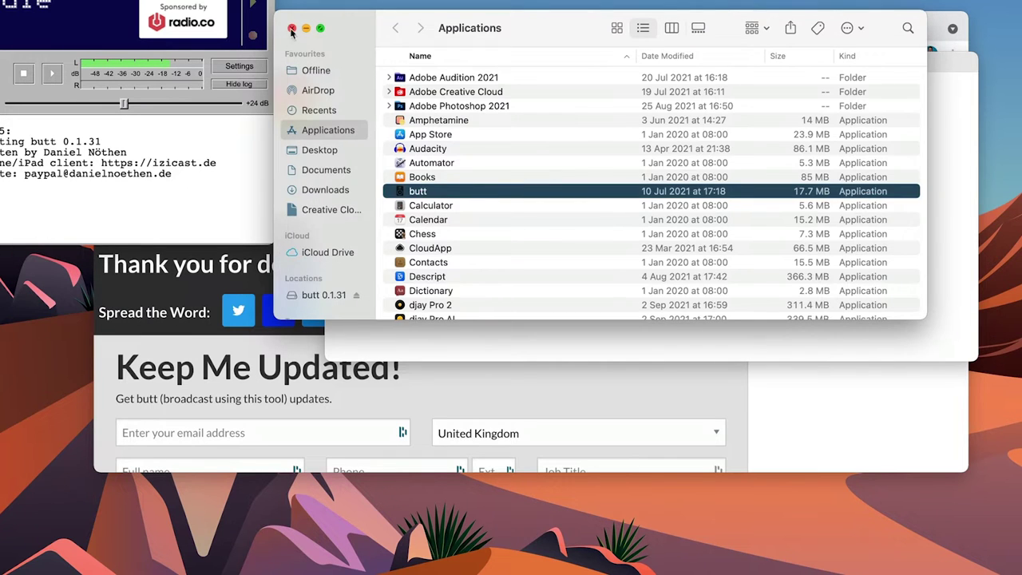
click(292, 28)
click(334, 62)
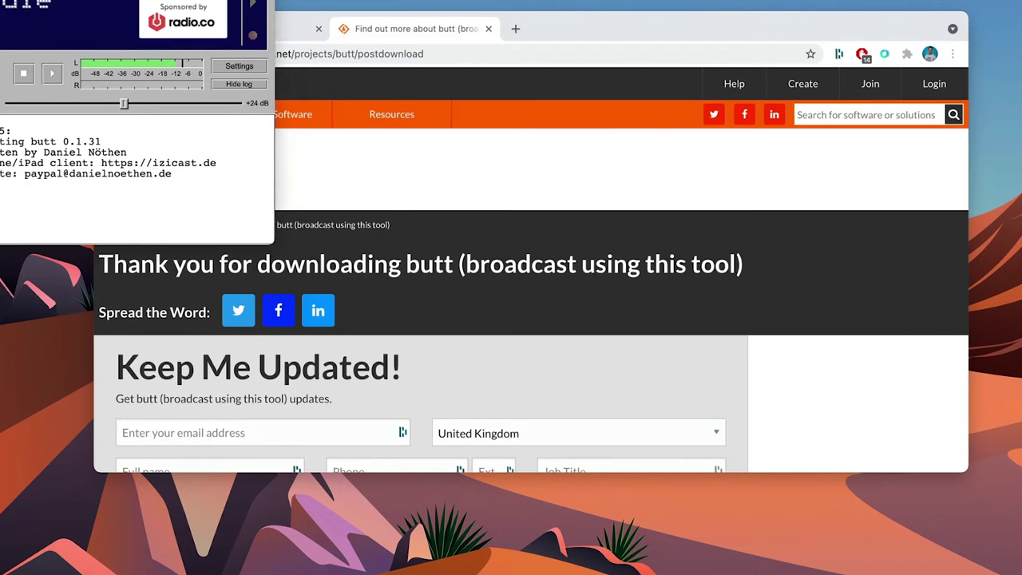
drag(226, 1, 703, 98)
click(415, 29)
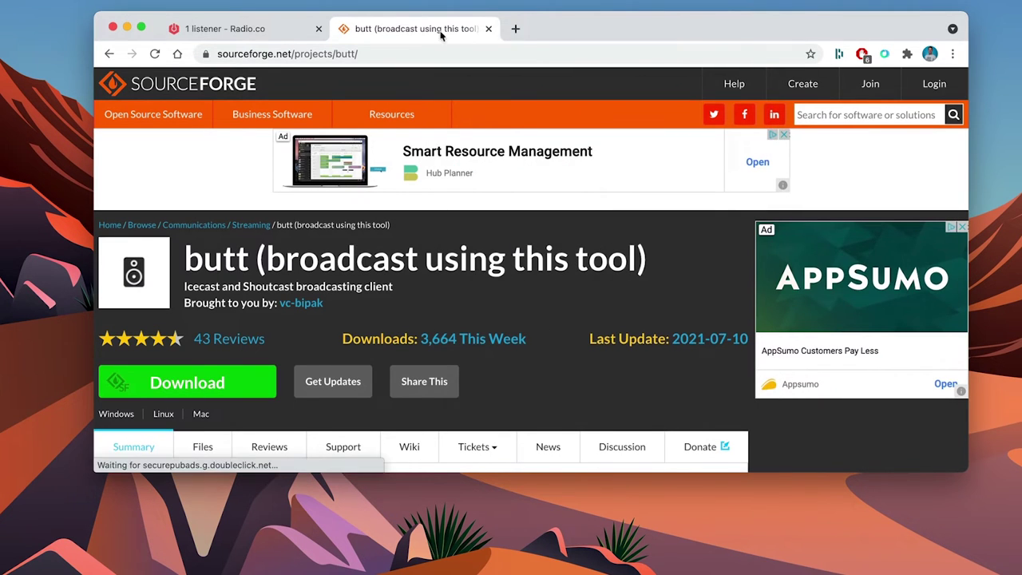
click(488, 29)
drag(537, 27, 503, 33)
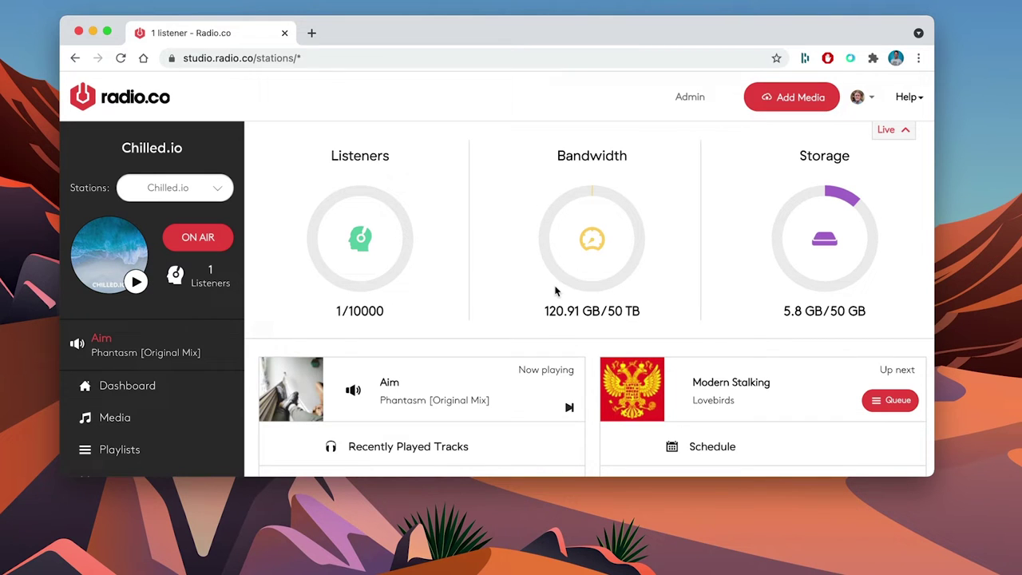
scroll(557, 293, down, 2)
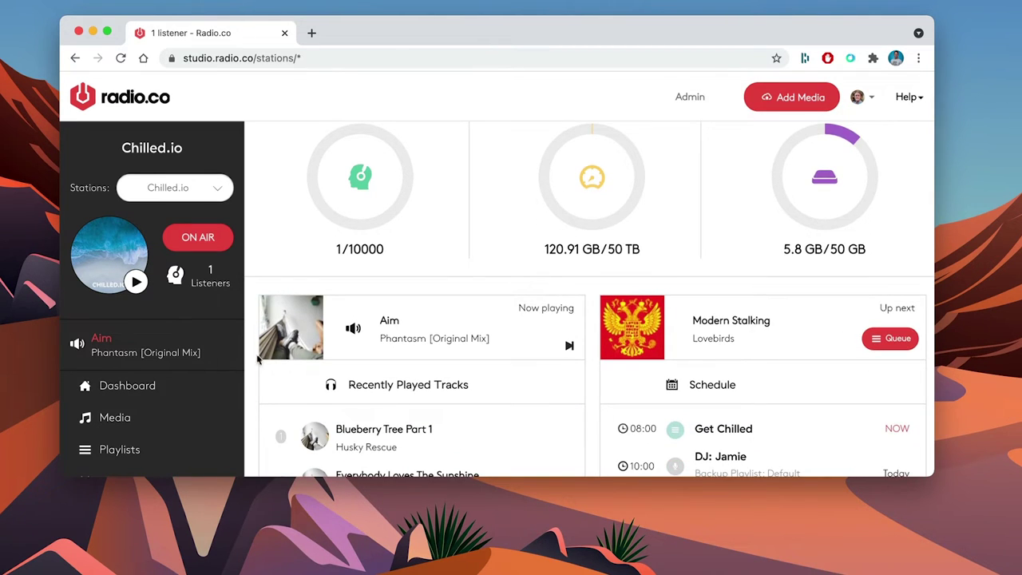
scroll(444, 325, down, 3)
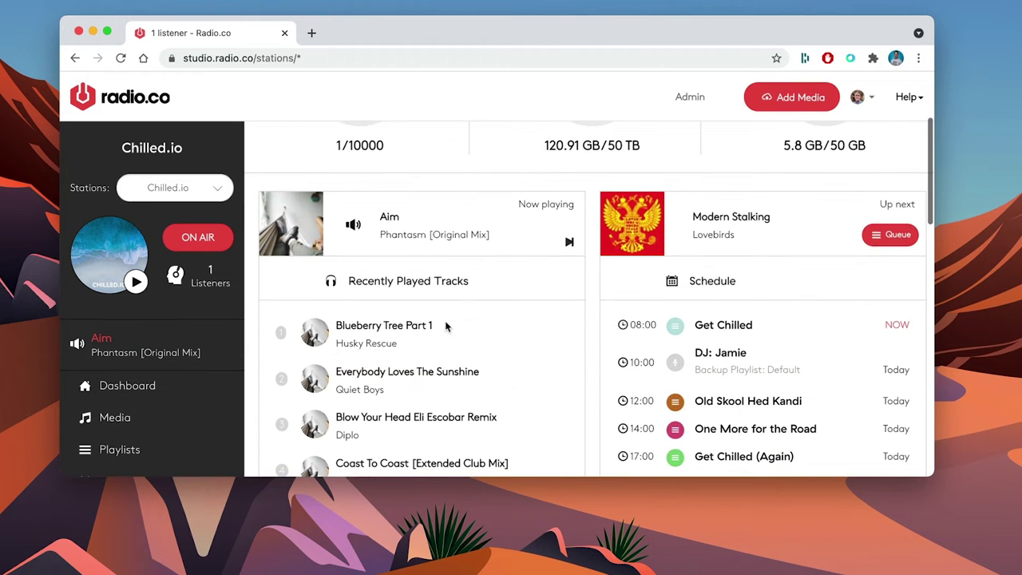
scroll(446, 326, up, 5)
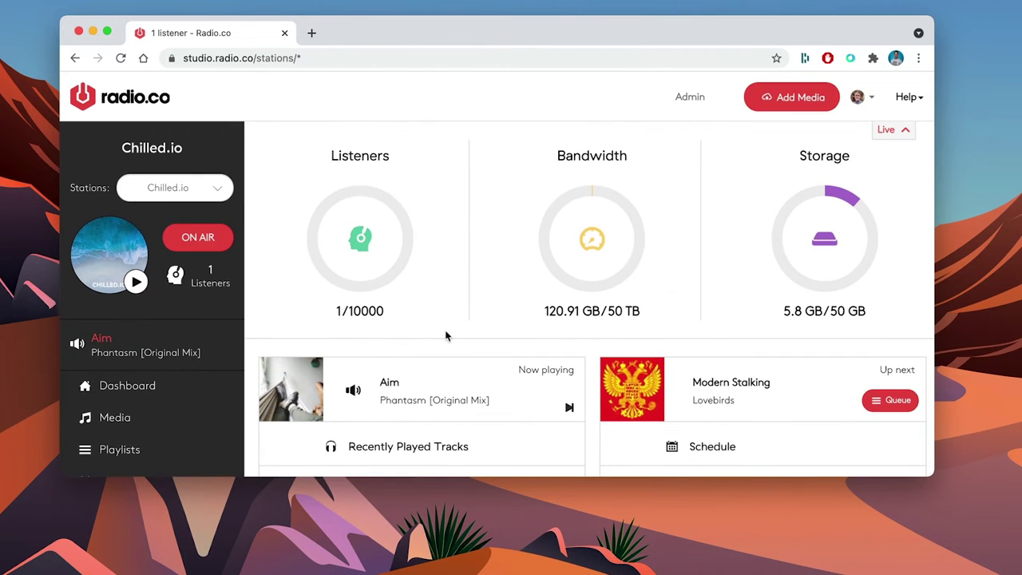
click(147, 421)
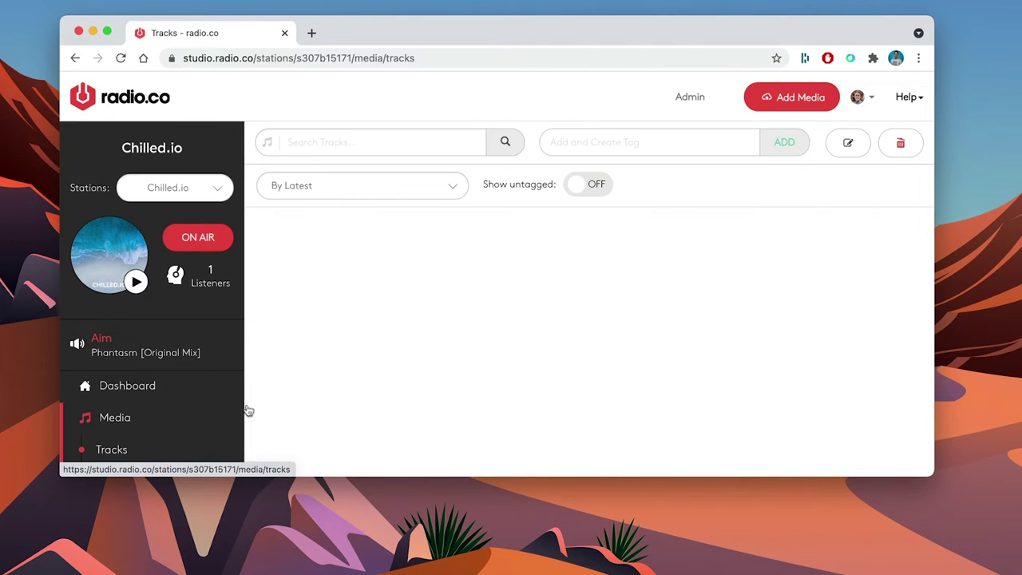
scroll(511, 258, down, 3)
scroll(184, 380, down, 7)
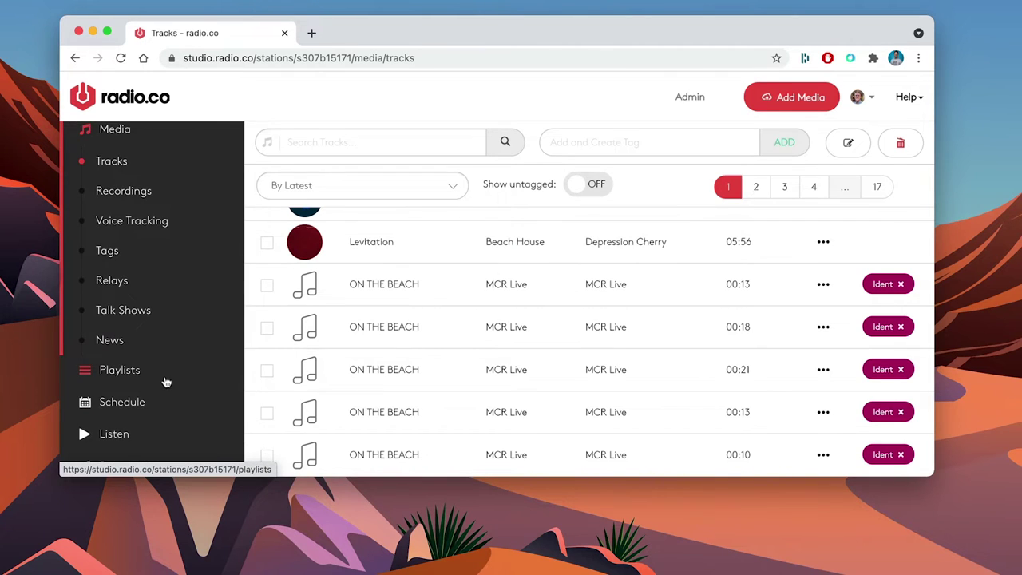
click(166, 378)
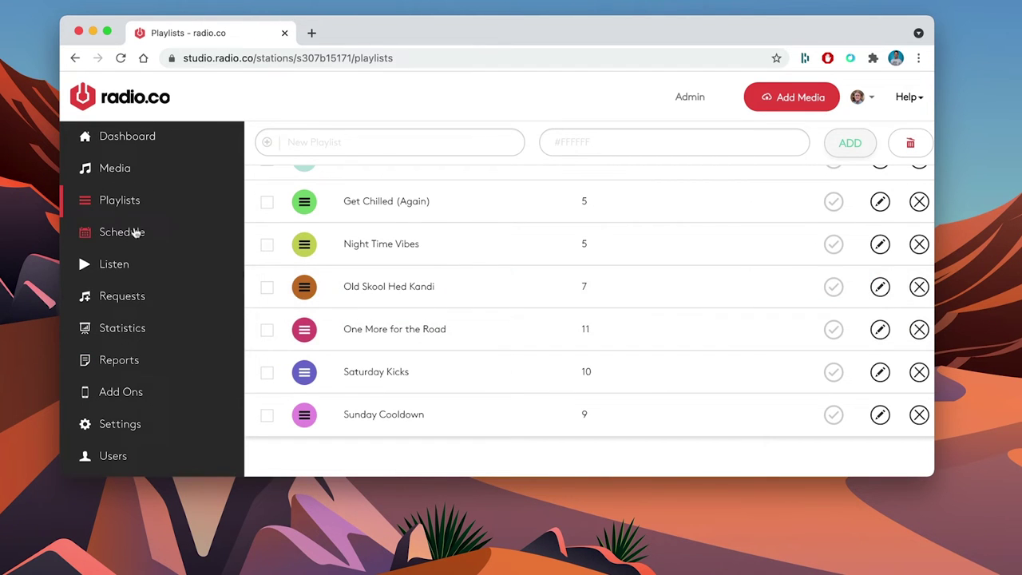
click(164, 233)
scroll(586, 338, down, 3)
scroll(585, 342, down, 6)
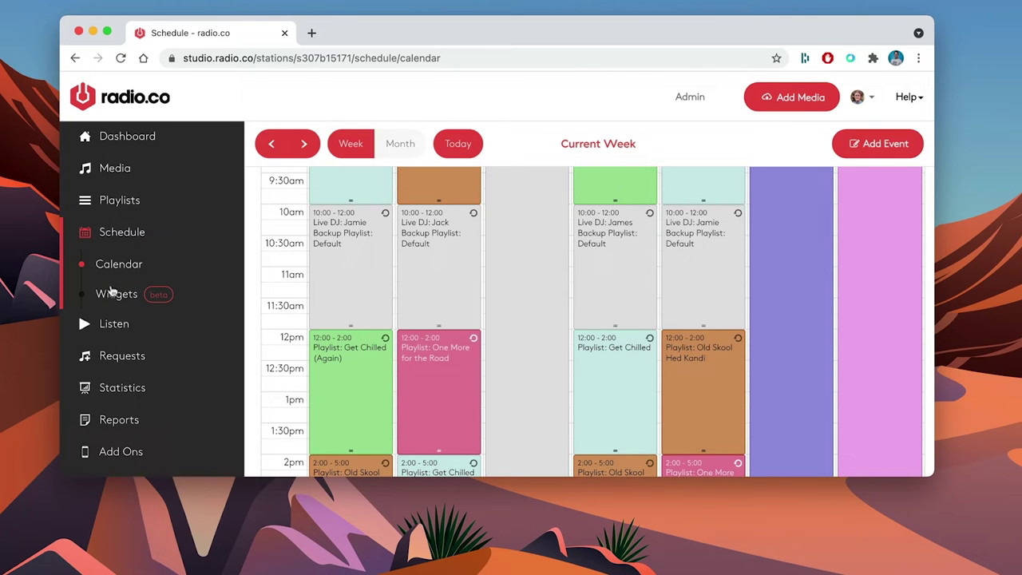
click(143, 291)
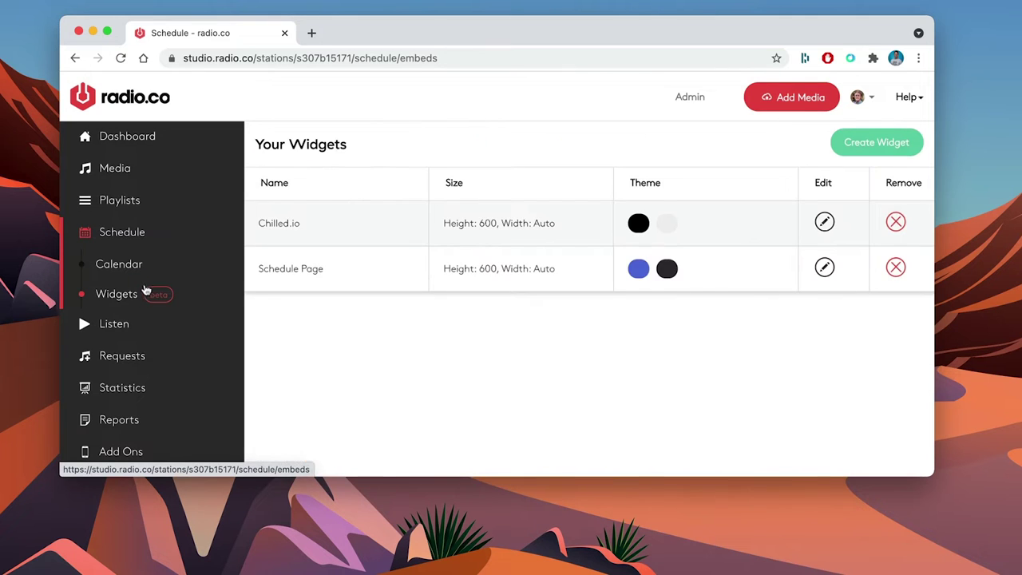
click(159, 331)
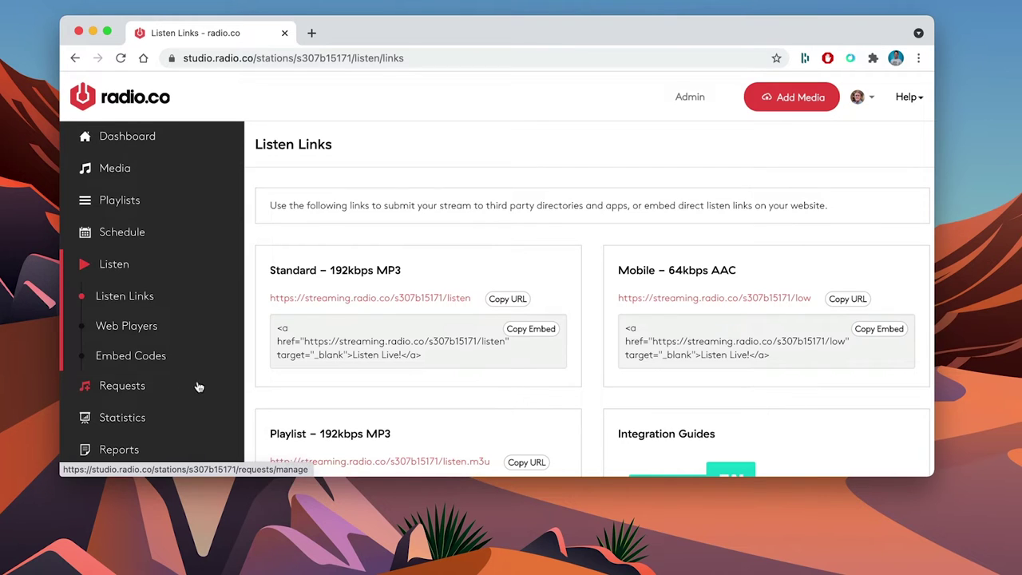
scroll(198, 387, down, 2)
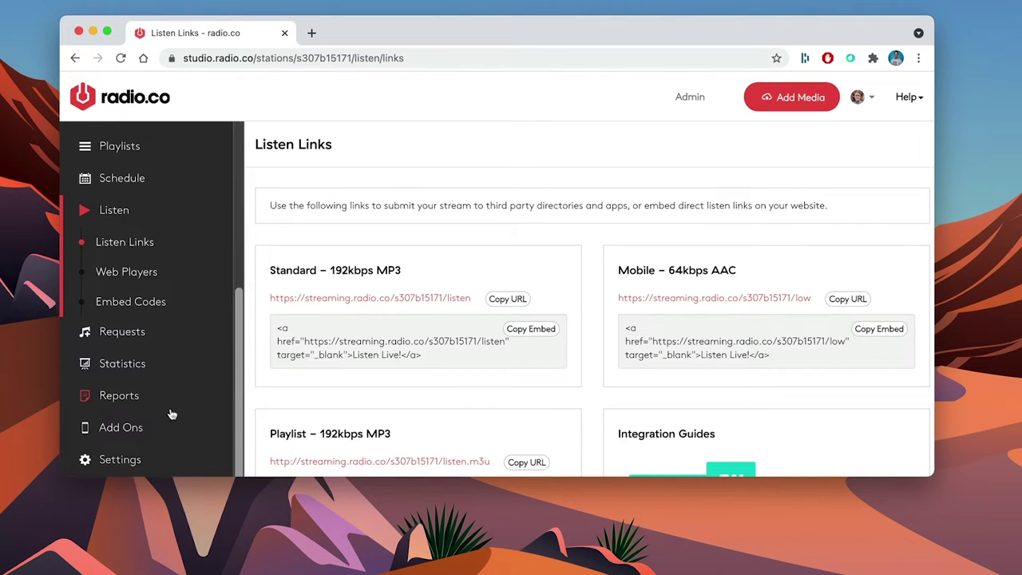
scroll(176, 403, up, 3)
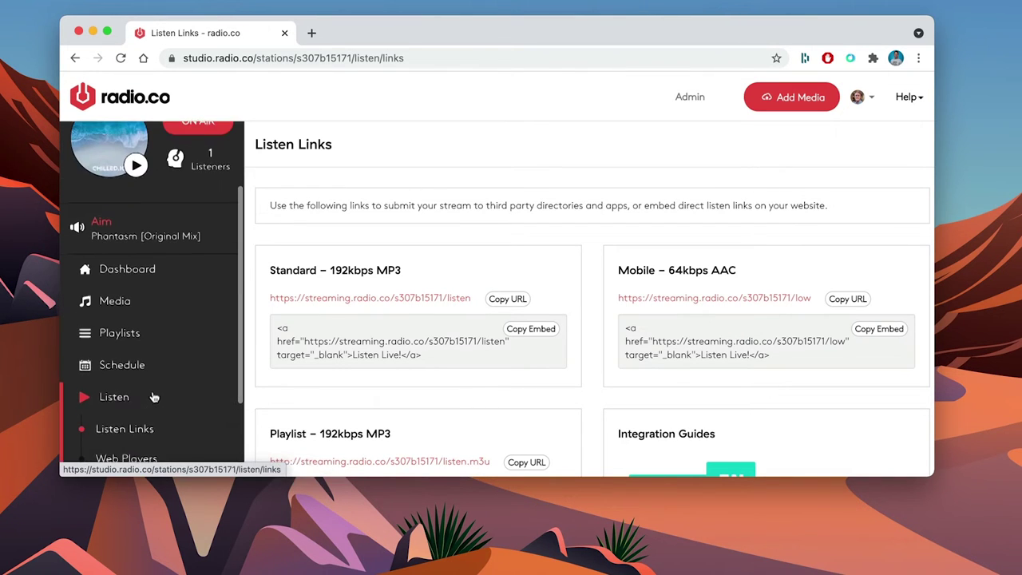
click(140, 272)
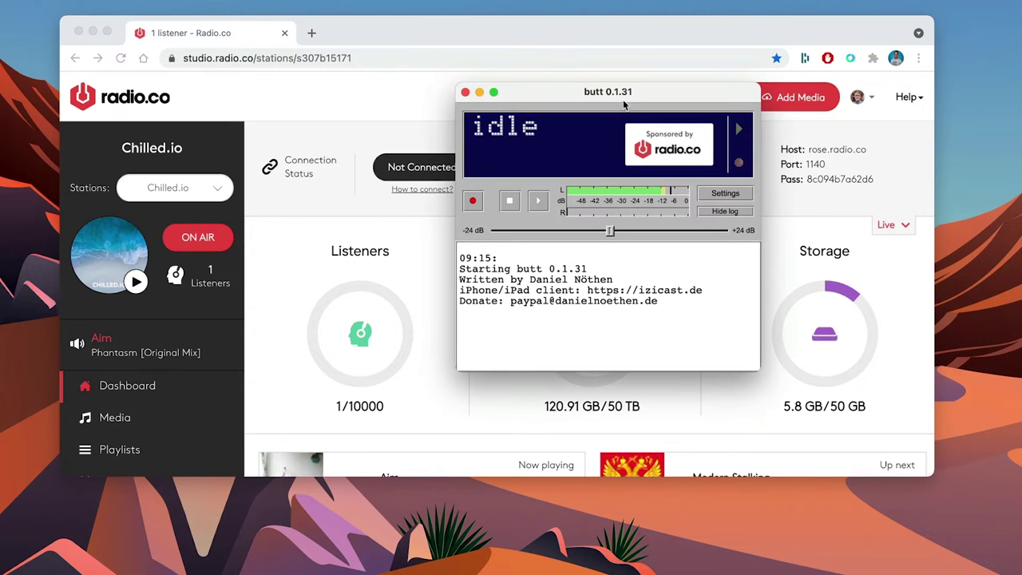
Step: Move butt aside, open its Settings, and start a new server entry named 'Radio.co'
drag(569, 92, 601, 98)
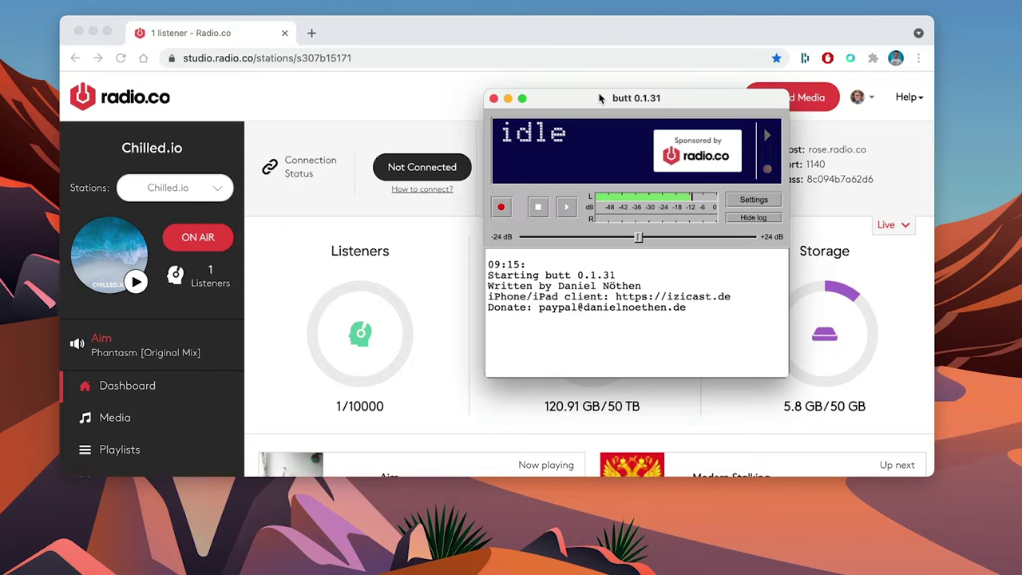
drag(600, 97, 797, 196)
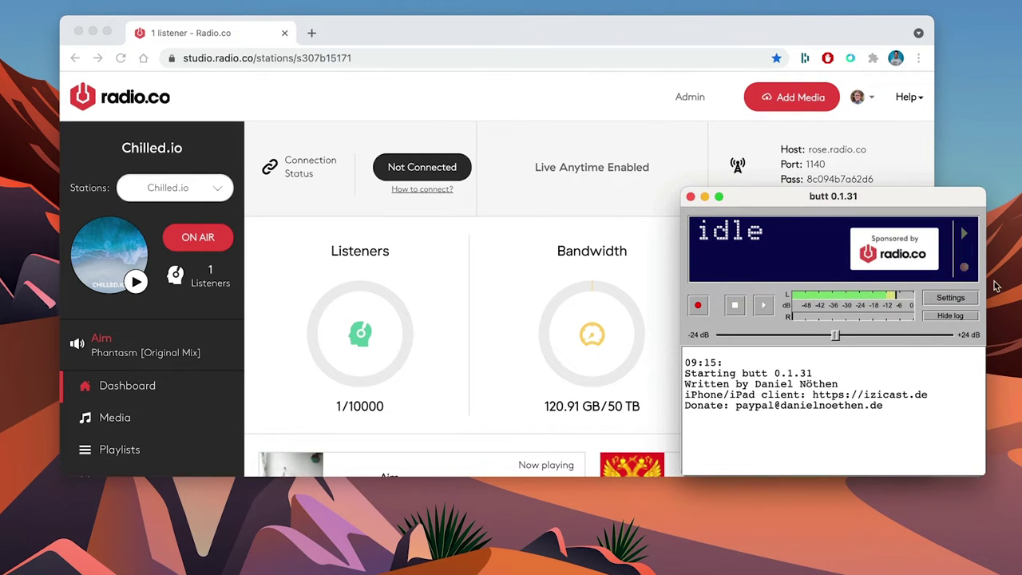
click(950, 297)
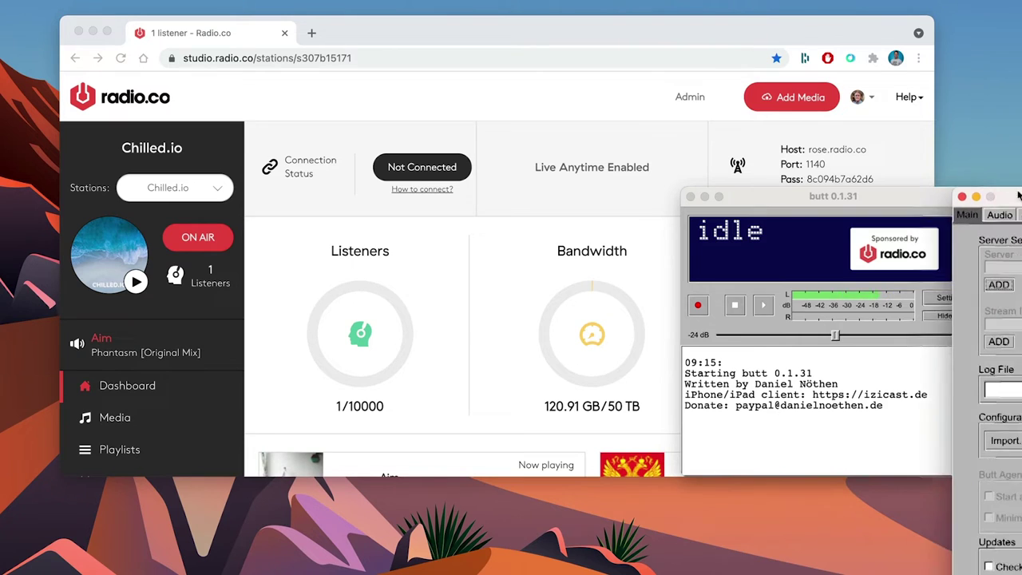
drag(990, 195, 626, 135)
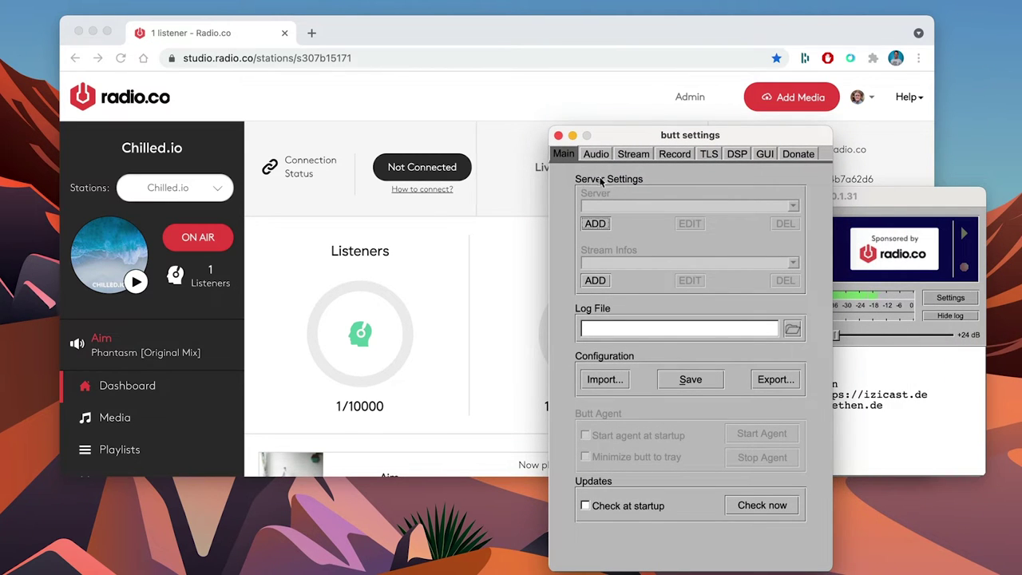
click(600, 226)
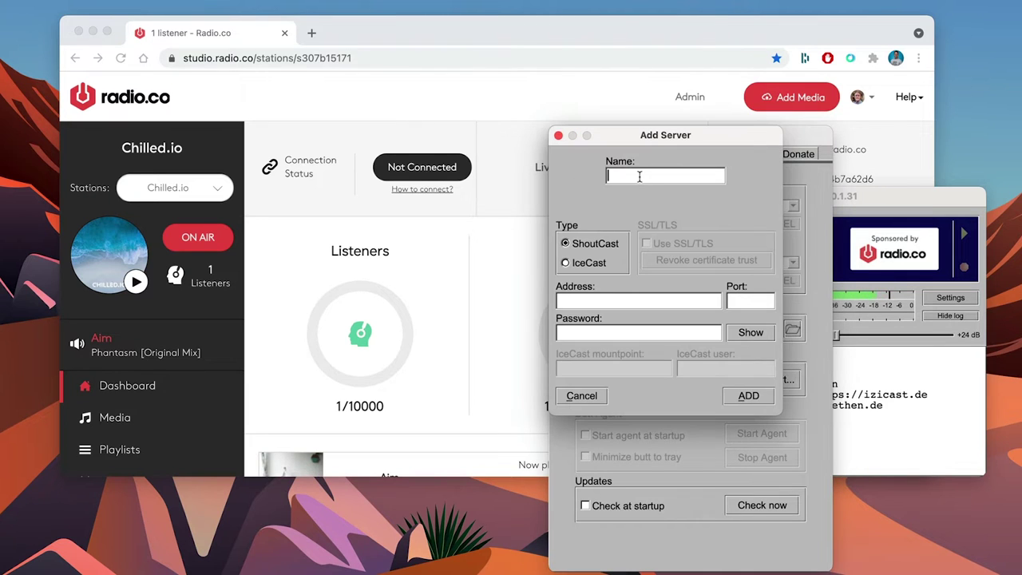
text(Radio.co)
Step: Show the Radio.co live connection details: host rose.radio.co, port 1140 and the password
click(695, 39)
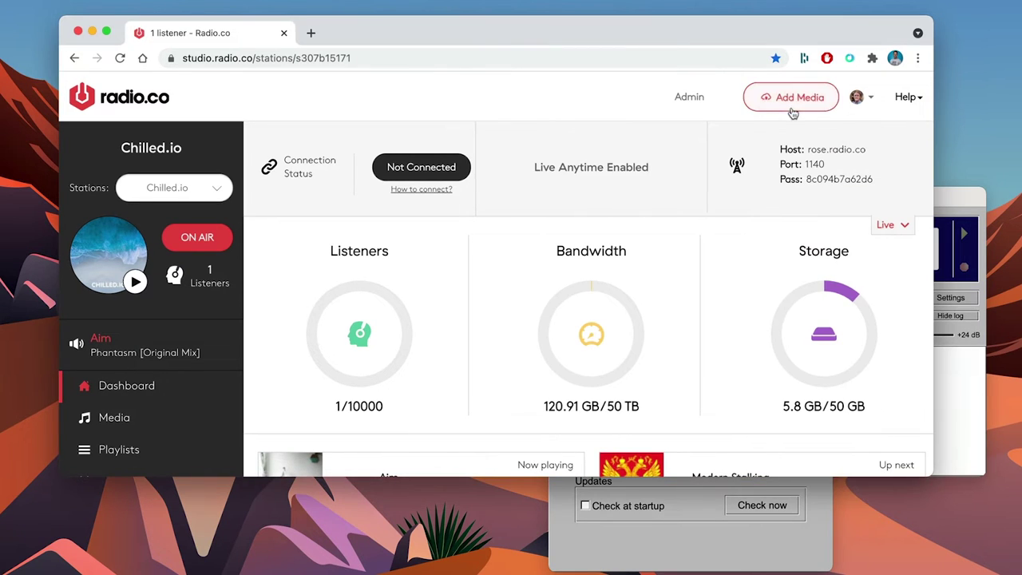
click(889, 226)
click(890, 132)
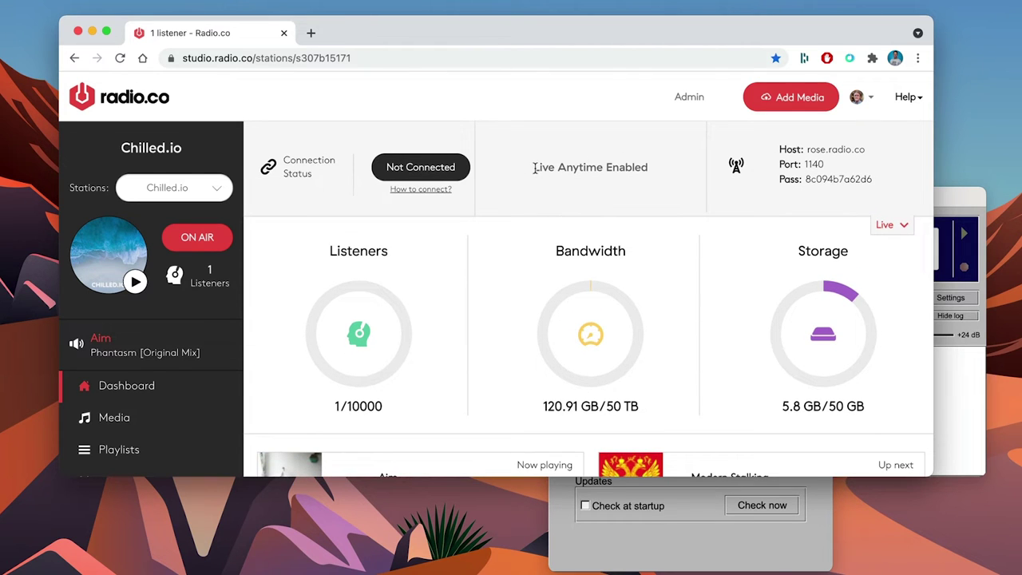
drag(534, 167, 647, 163)
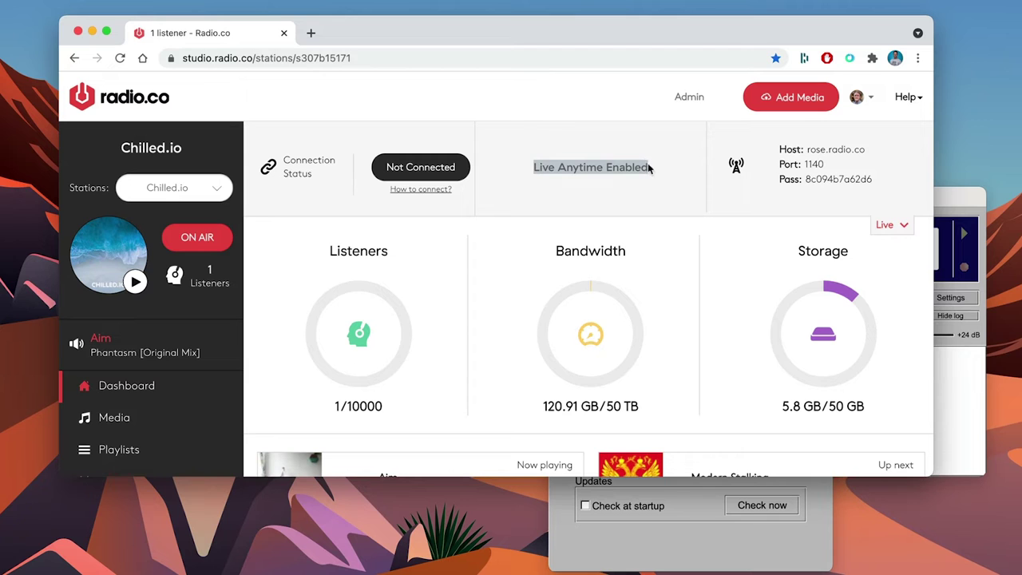
click(649, 164)
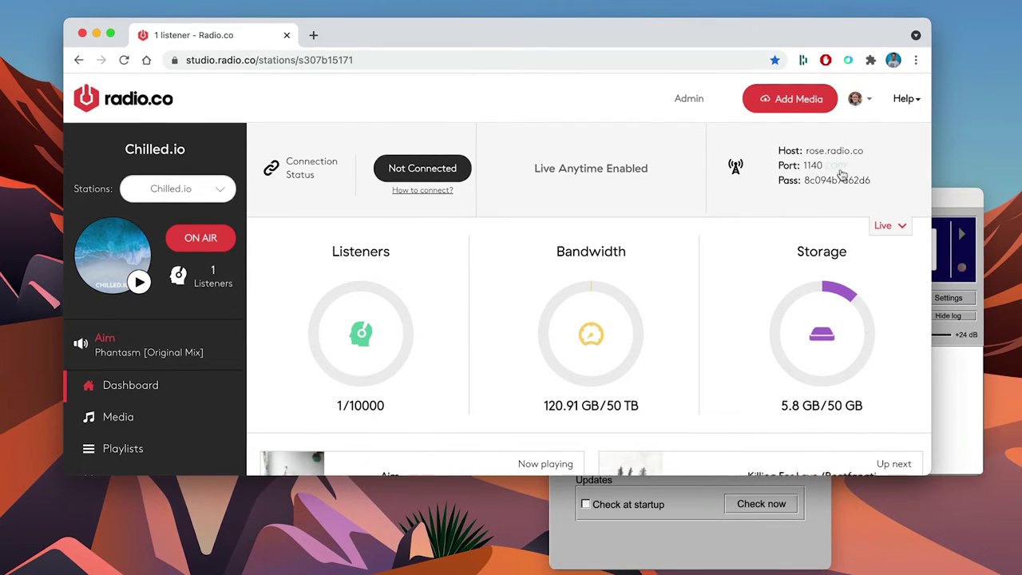
mouse_move(838, 165)
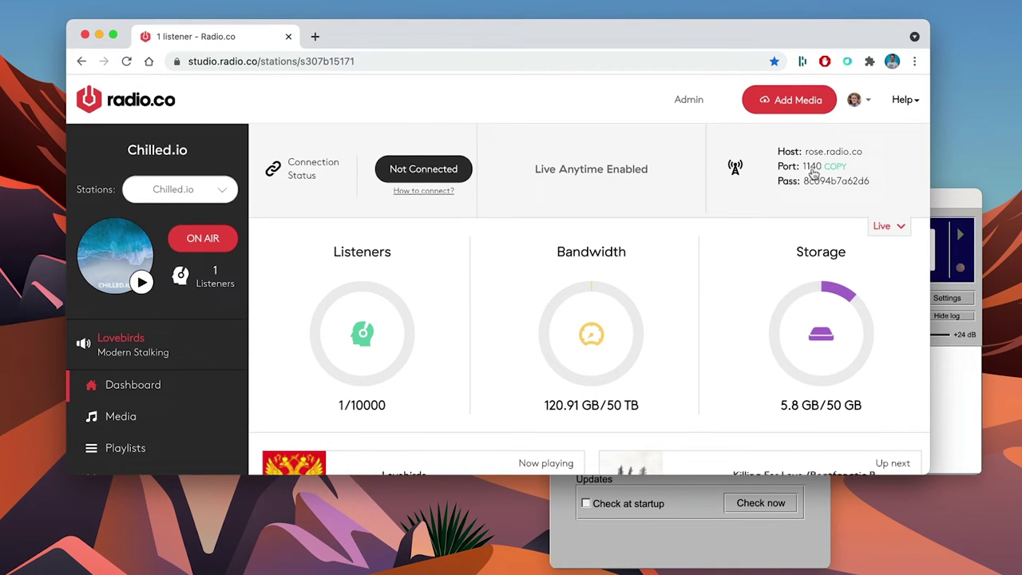
mouse_move(849, 185)
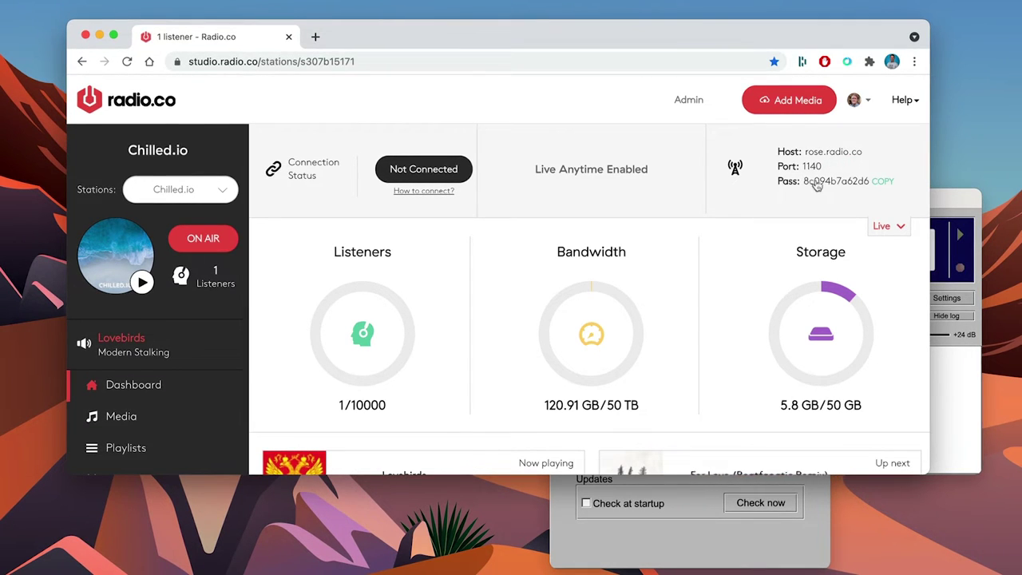
Step: Copy host rose.radio.co and port 1140 from Radio.co into butt's server address and port fields
click(874, 152)
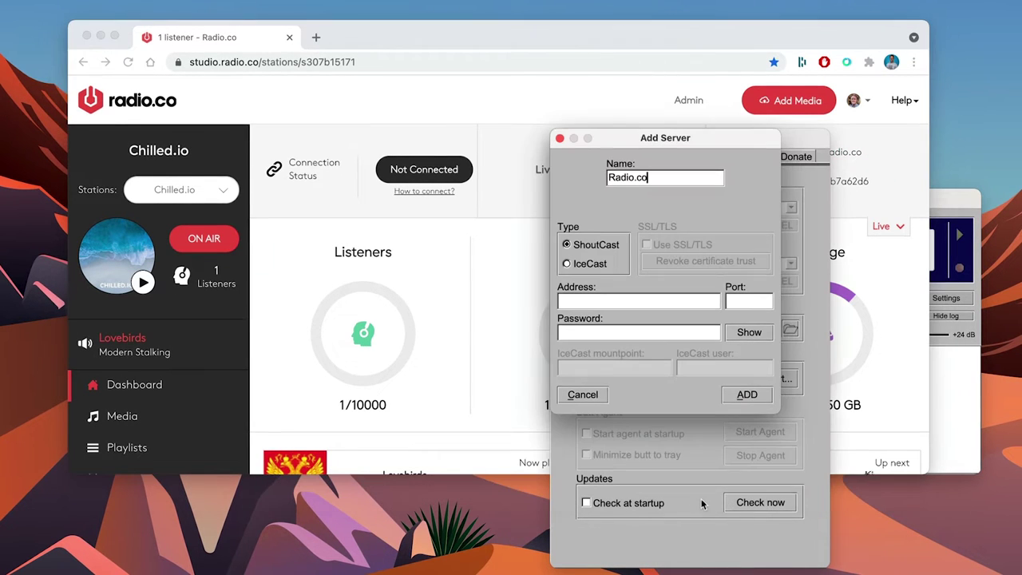
click(659, 305)
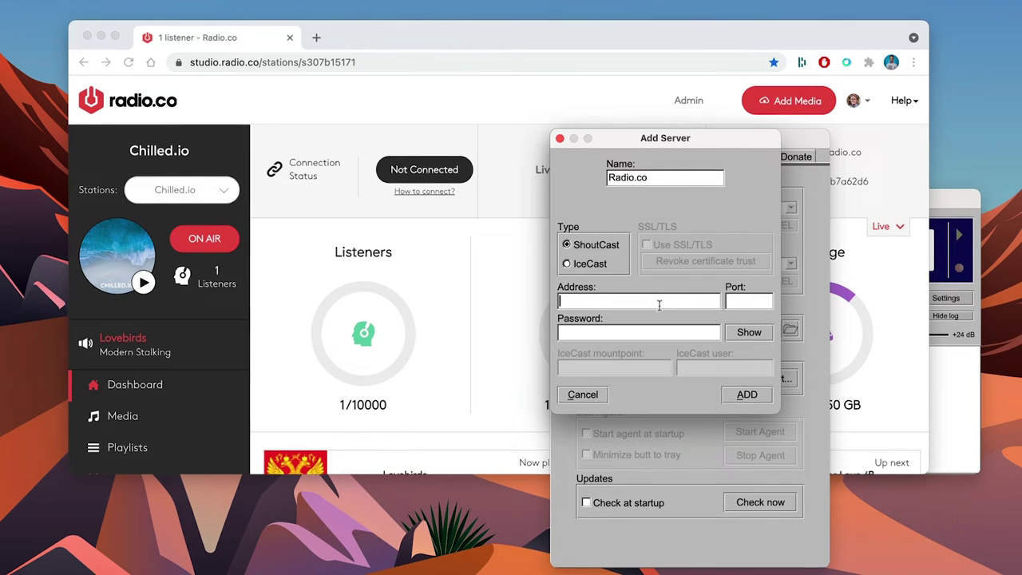
key(super+v)
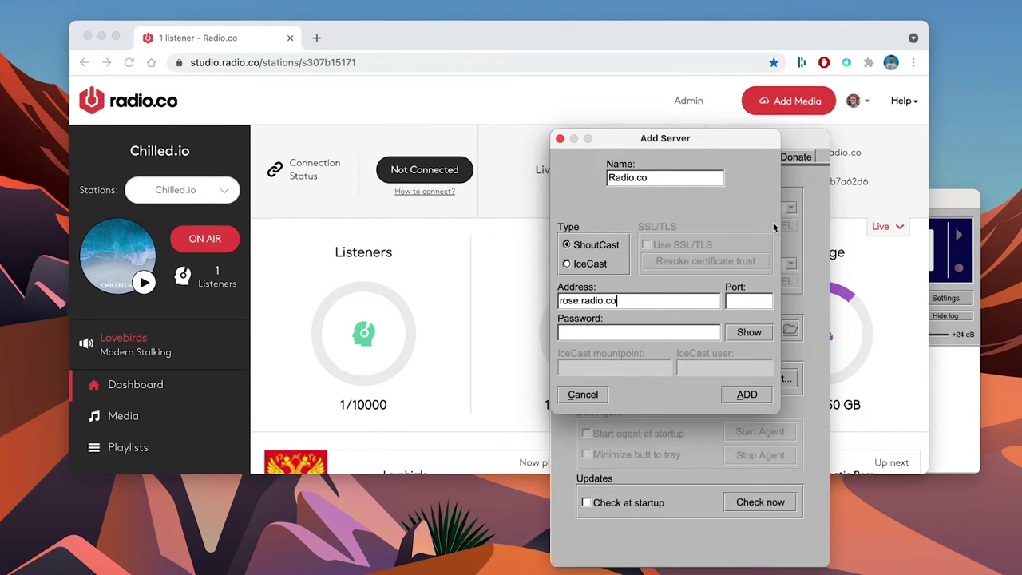
click(864, 200)
click(834, 167)
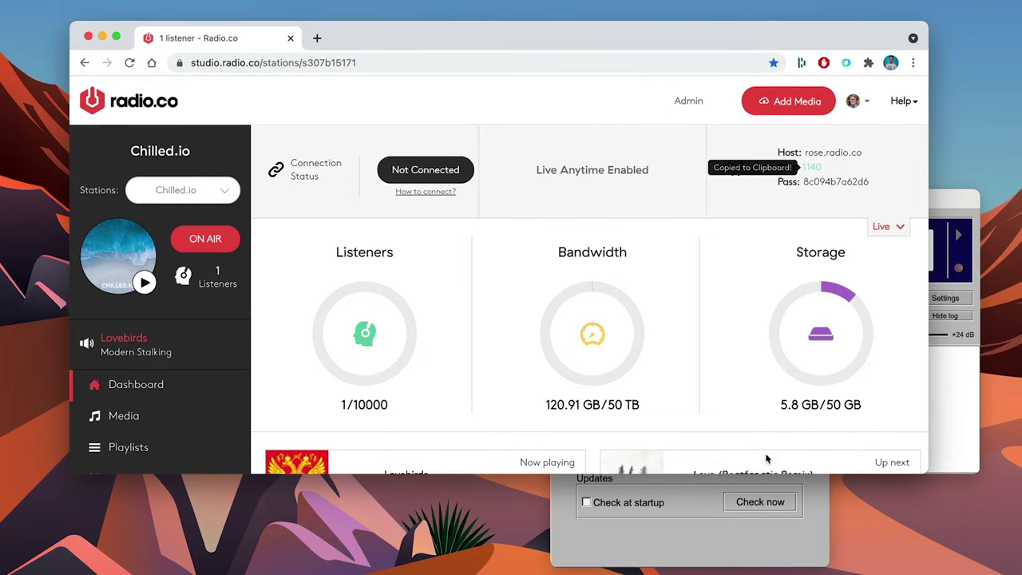
click(741, 531)
click(750, 300)
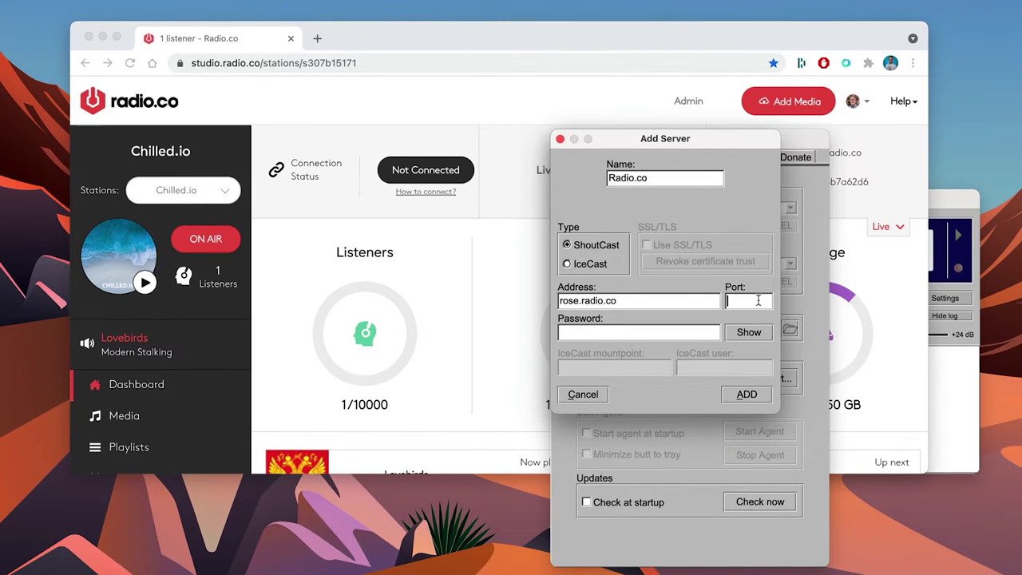
key(super+v)
Step: Copy the station's stream password from Radio.co into butt's server Password field
click(889, 193)
click(854, 190)
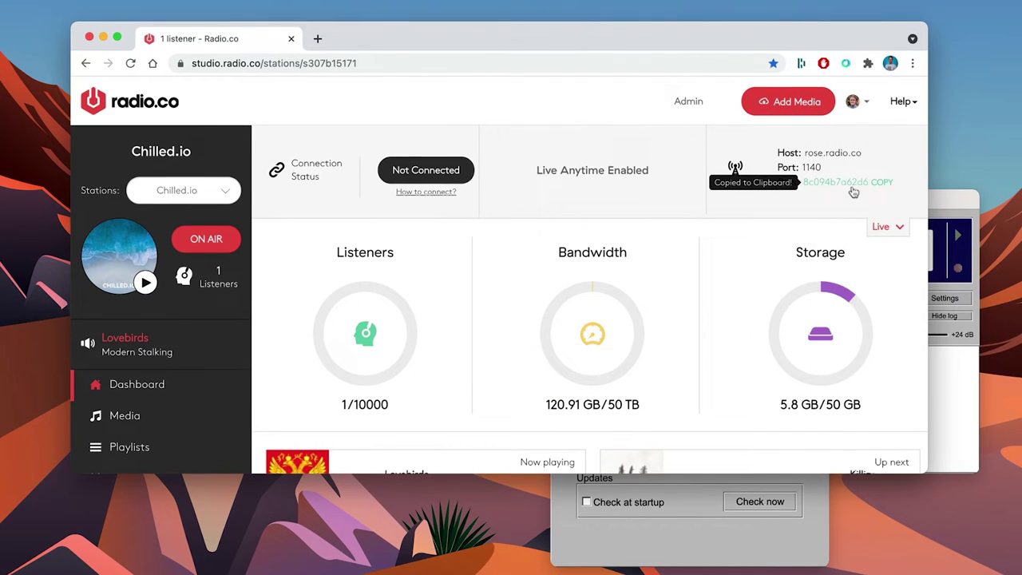
click(685, 527)
click(670, 332)
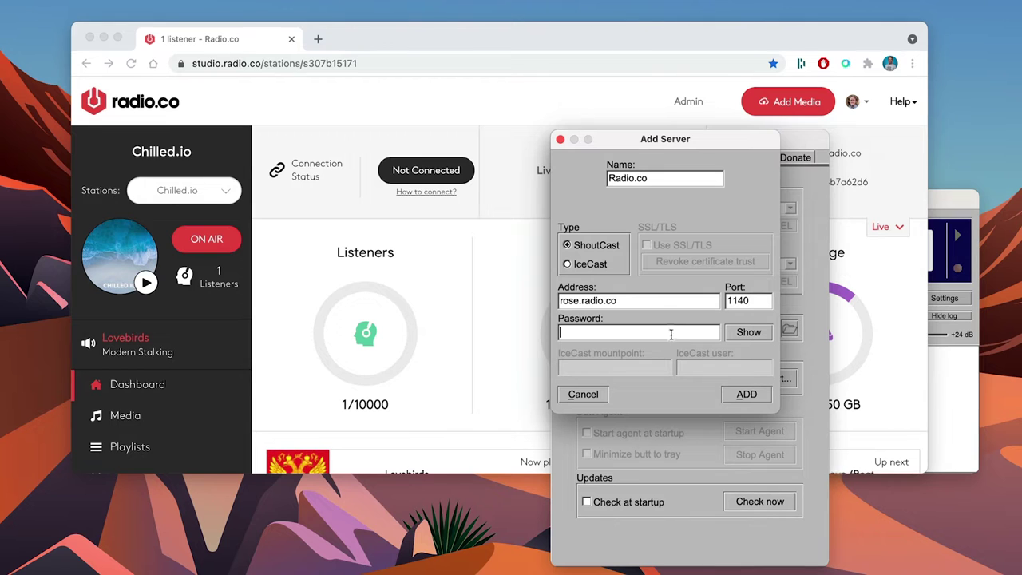
key(super+v)
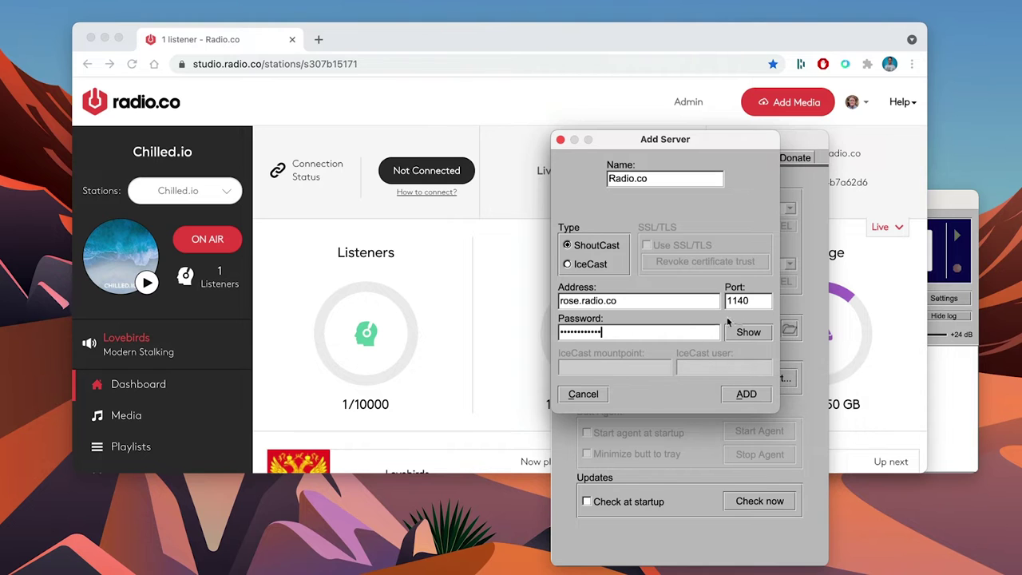
Step: Save the Radio.co server, keep it selected in the Server list, and go to Audio settings
click(747, 395)
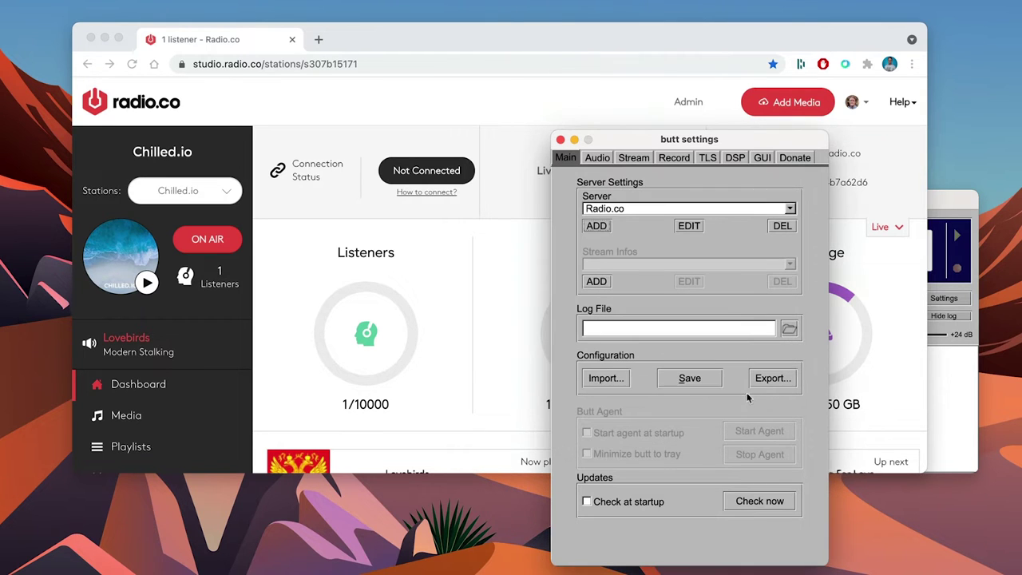
click(686, 206)
click(687, 207)
click(597, 226)
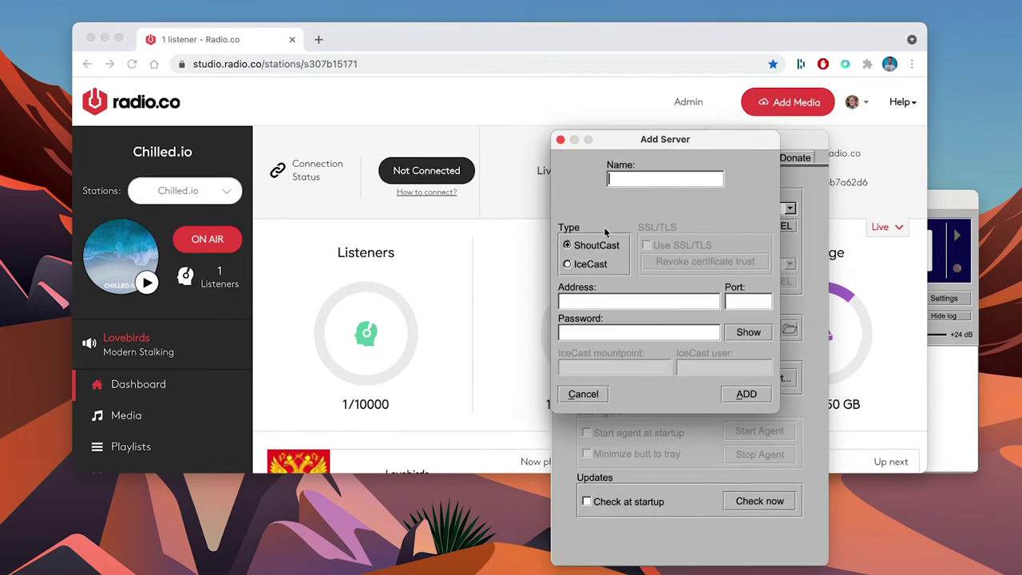
click(597, 394)
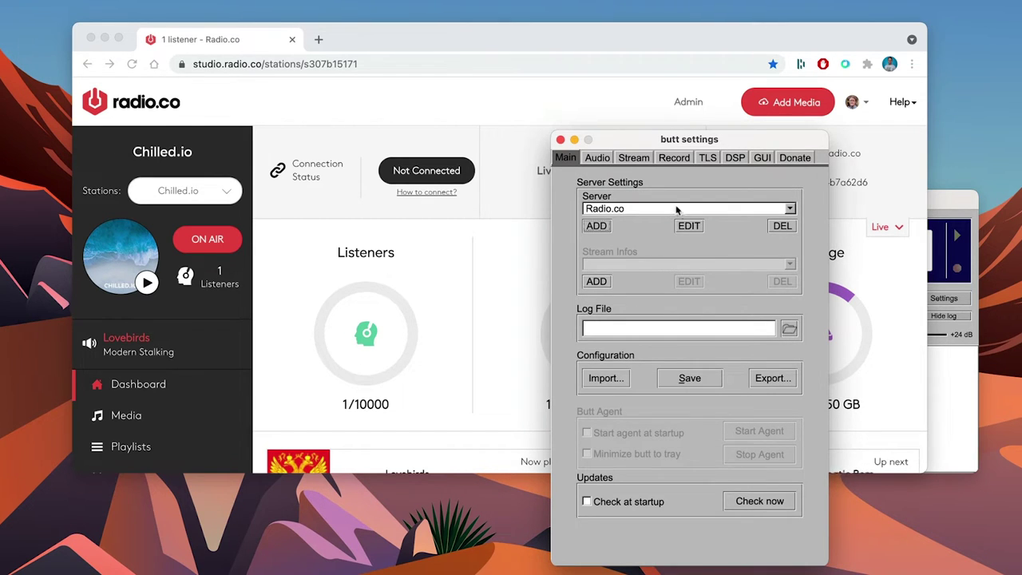
click(597, 157)
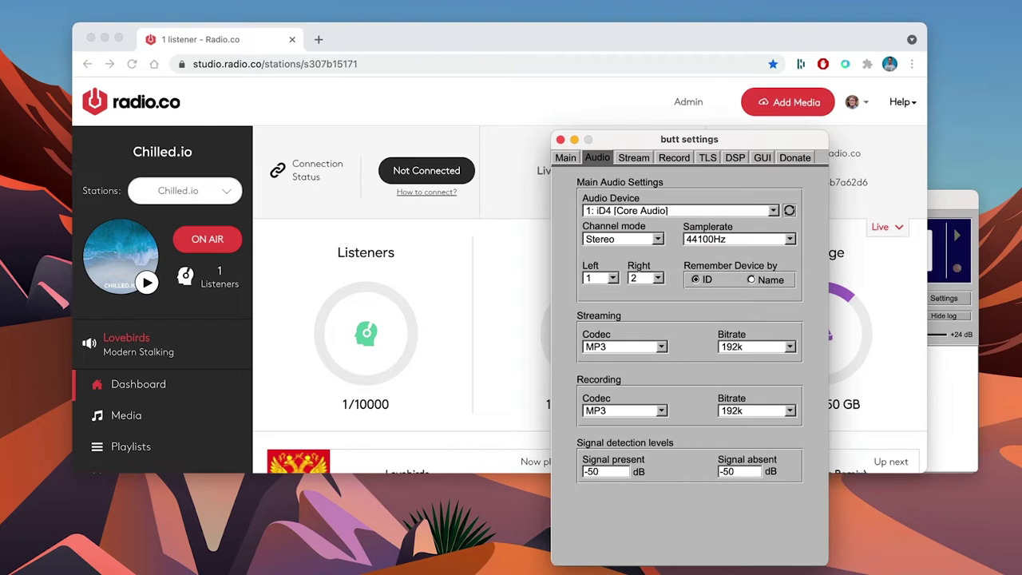
Step: Choose '1: iD4 [Core Audio]' as butt's audio input device
click(565, 157)
click(598, 157)
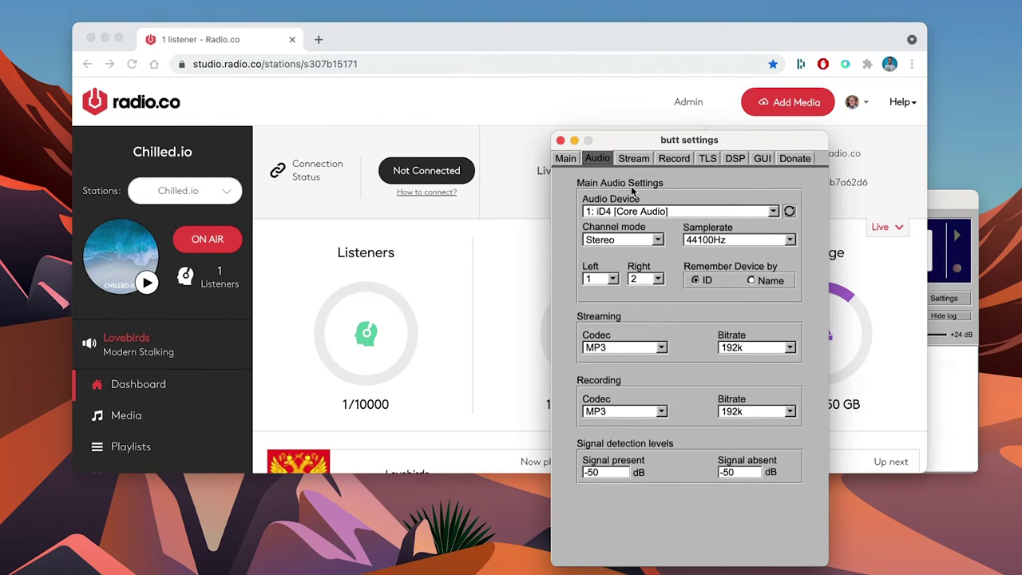
click(653, 212)
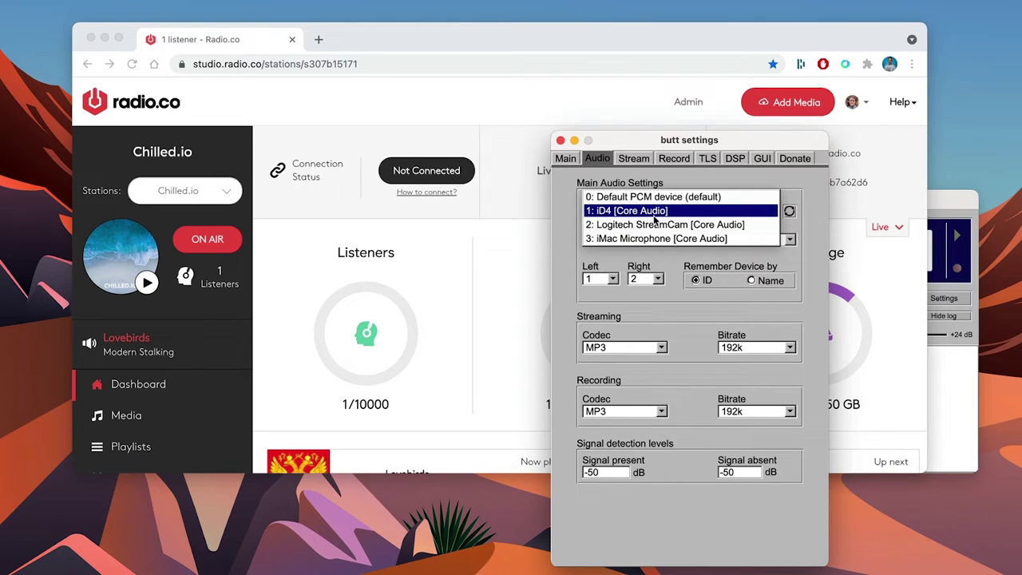
click(654, 214)
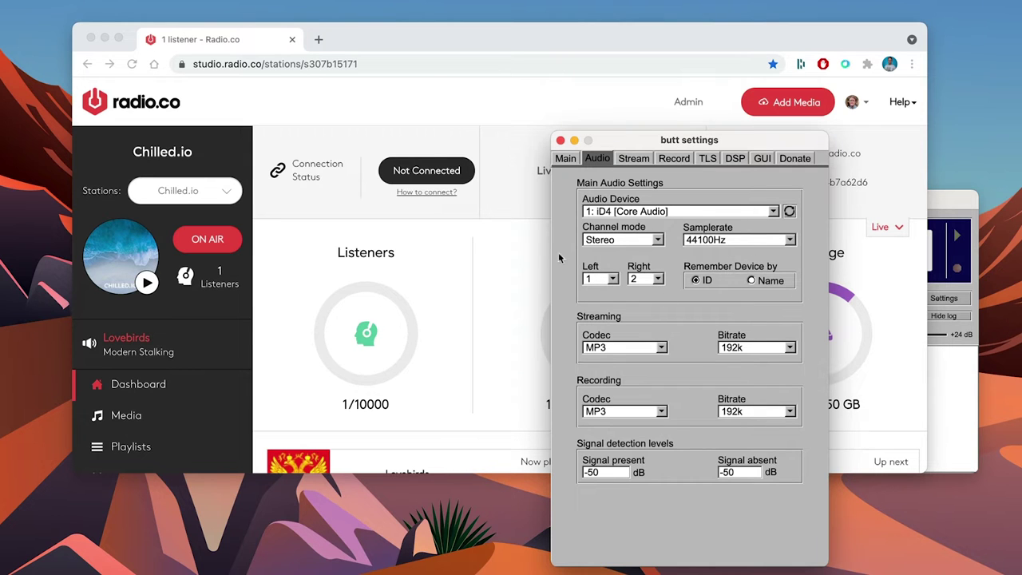
Step: Keep the stream at MP3 192k after AAC+ fails for a missing aac library, then view Record settings
click(752, 353)
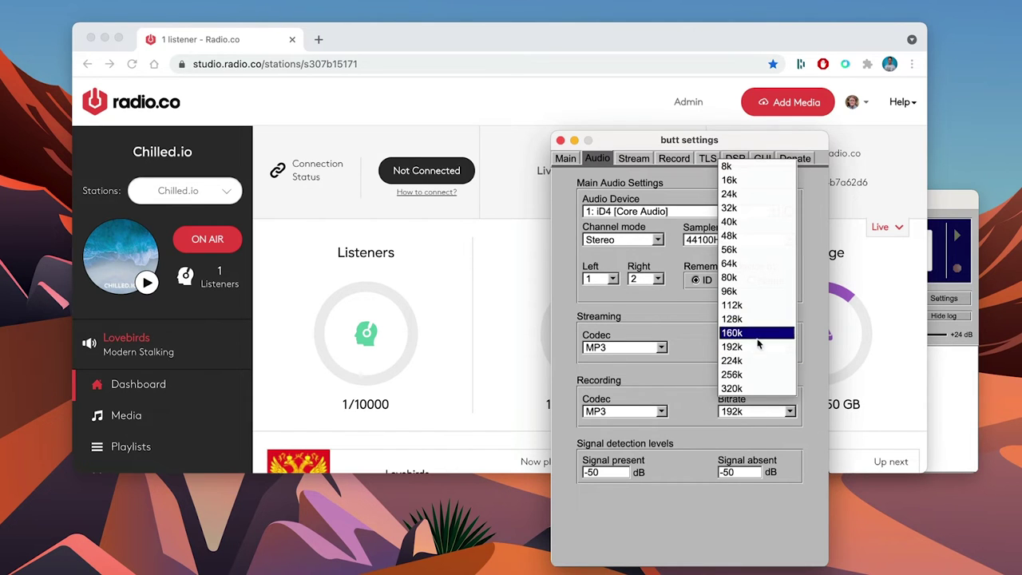
click(756, 347)
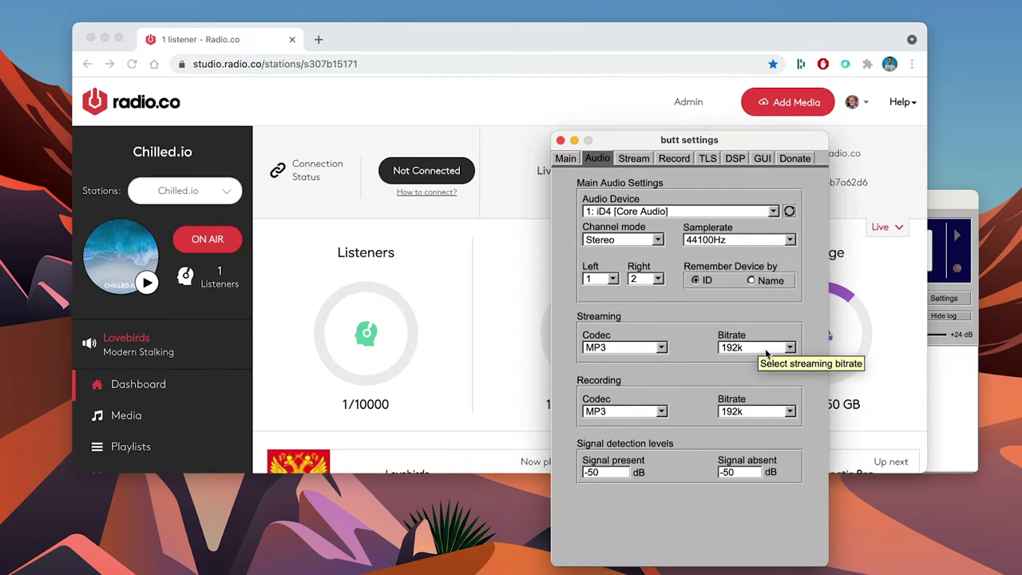
click(655, 349)
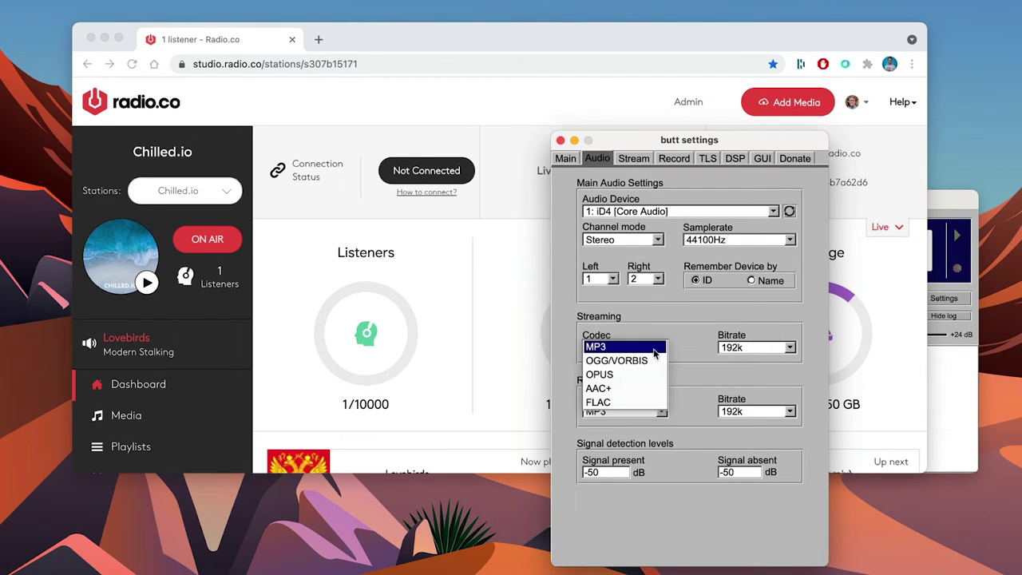
click(627, 388)
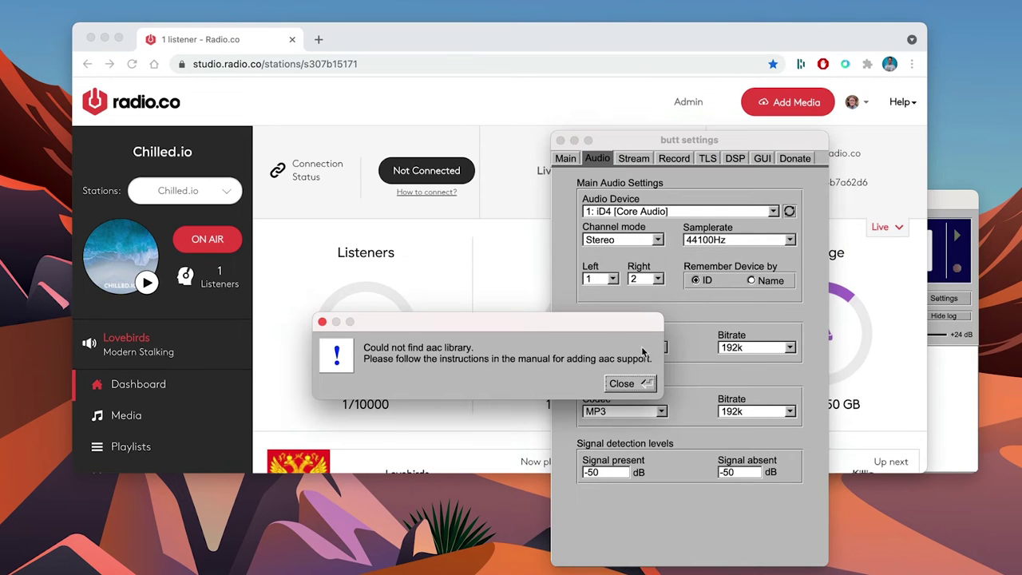
click(636, 384)
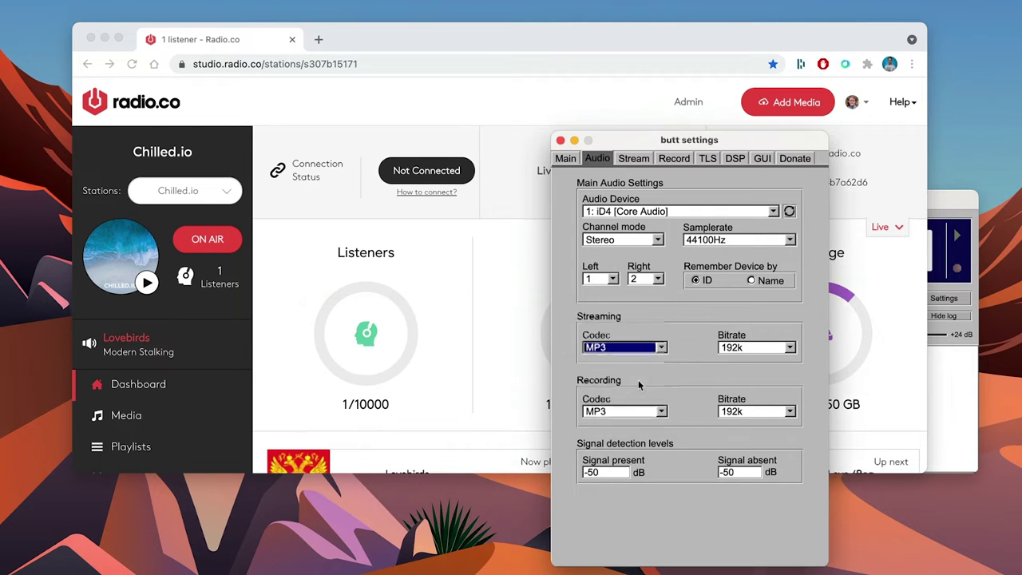
click(640, 348)
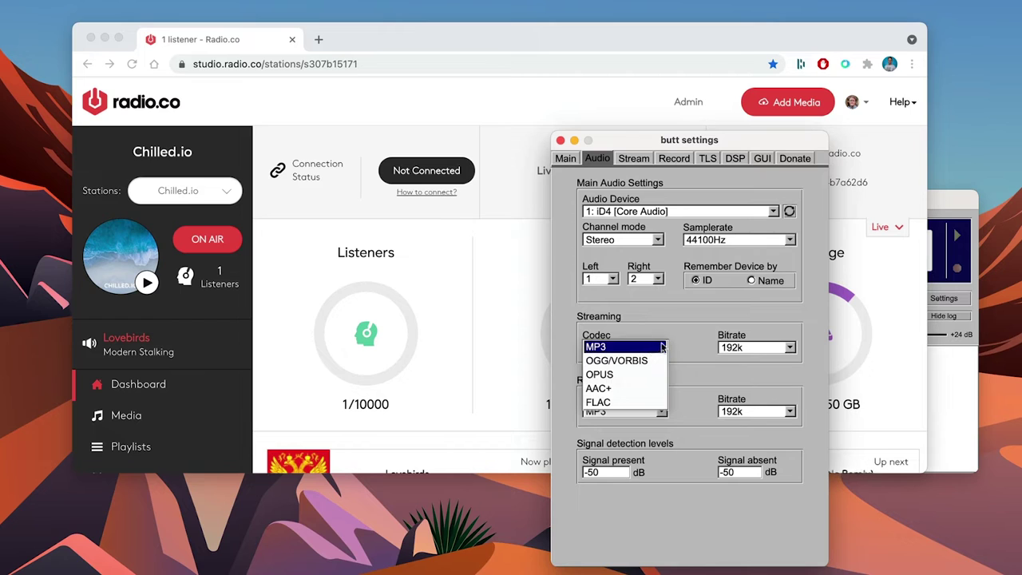
click(691, 344)
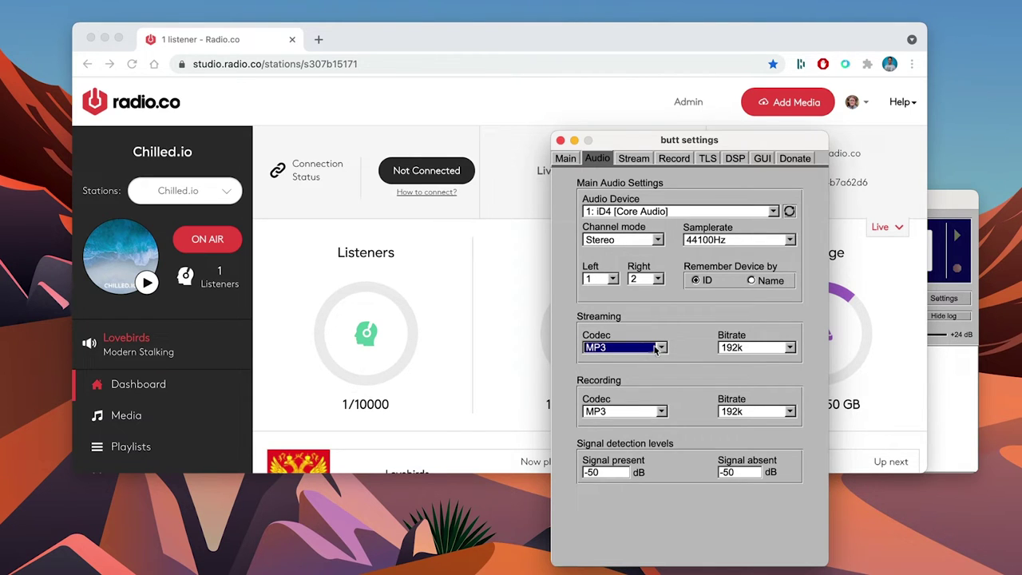
click(658, 352)
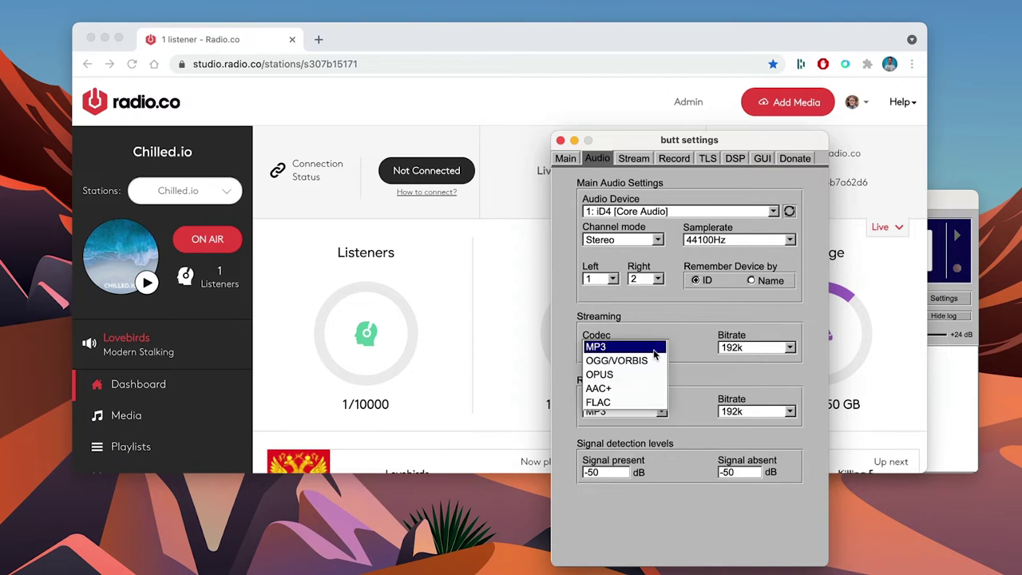
click(670, 328)
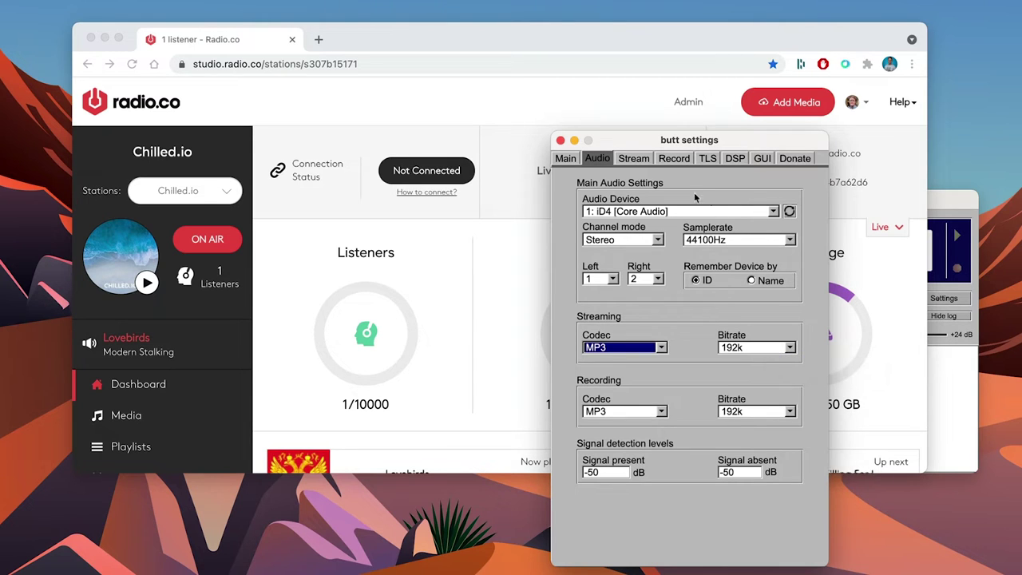
click(668, 159)
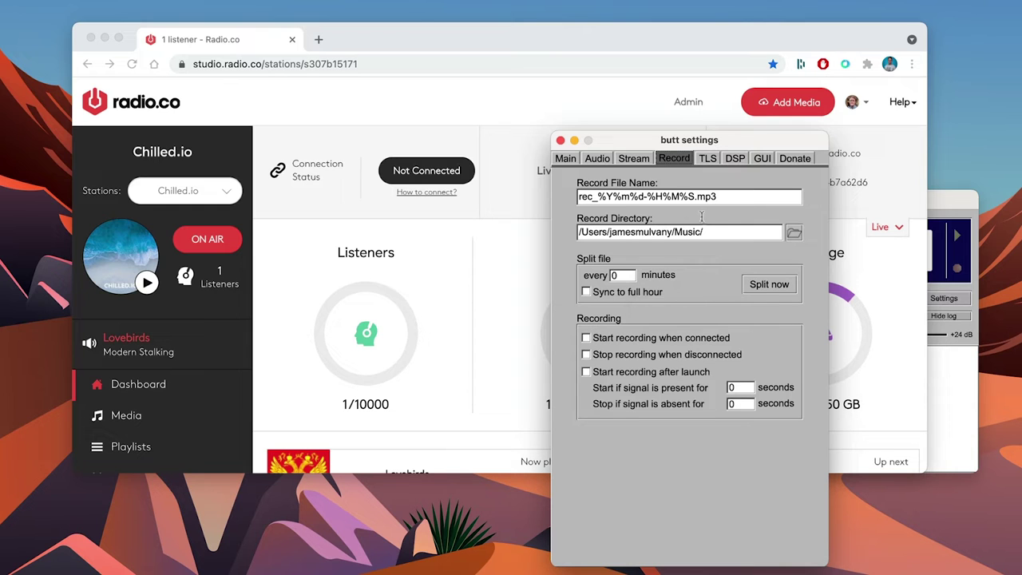
Step: Go via the TLS tab to the DSP tab with the equalizer and compressor settings
click(702, 160)
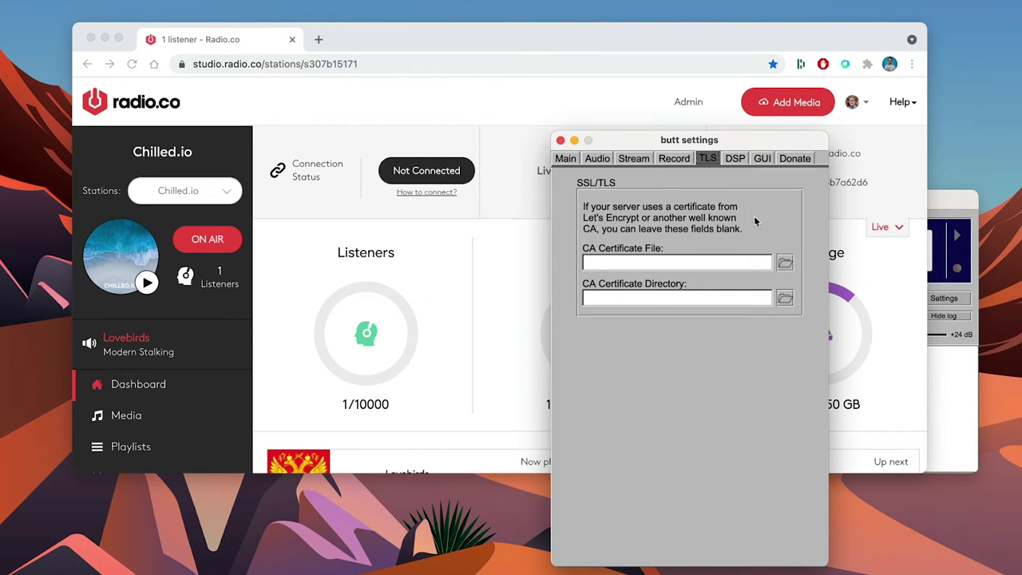
click(734, 159)
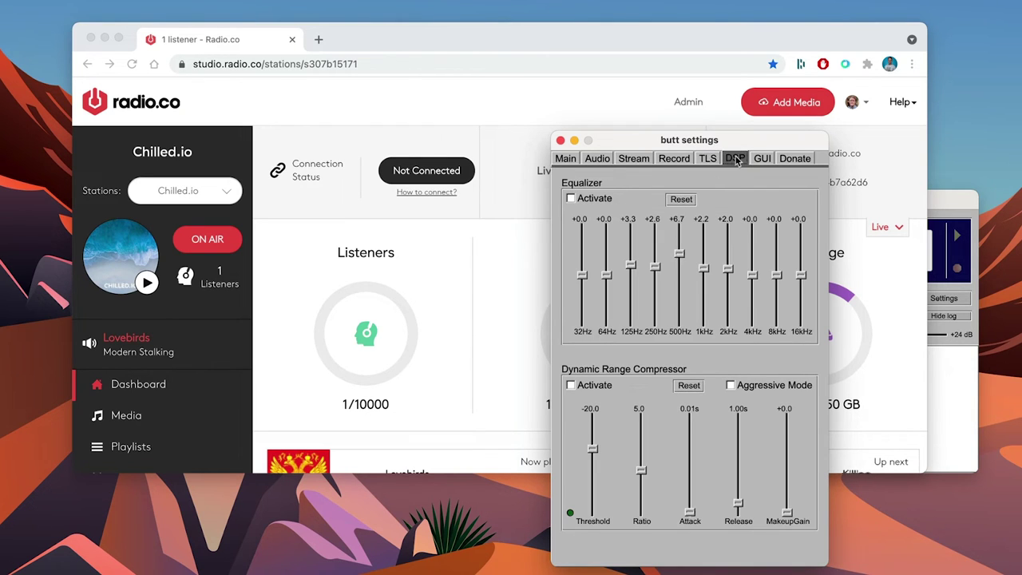
Step: Enable the equalizer with tweaked bands (+6.7 at 500Hz), and turn on the compressor in Aggressive Mode
click(595, 205)
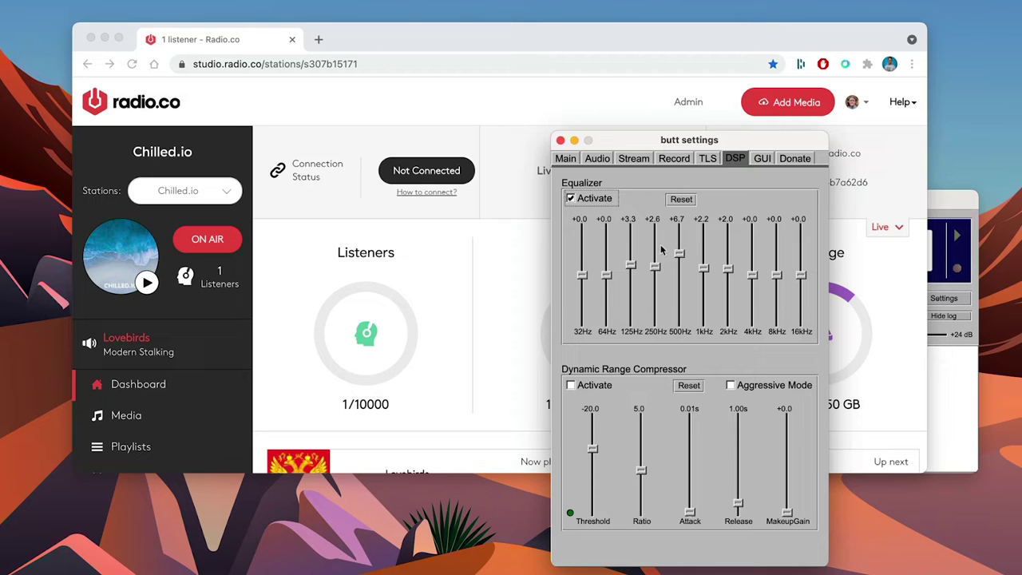
drag(703, 268, 775, 279)
drag(800, 276, 800, 269)
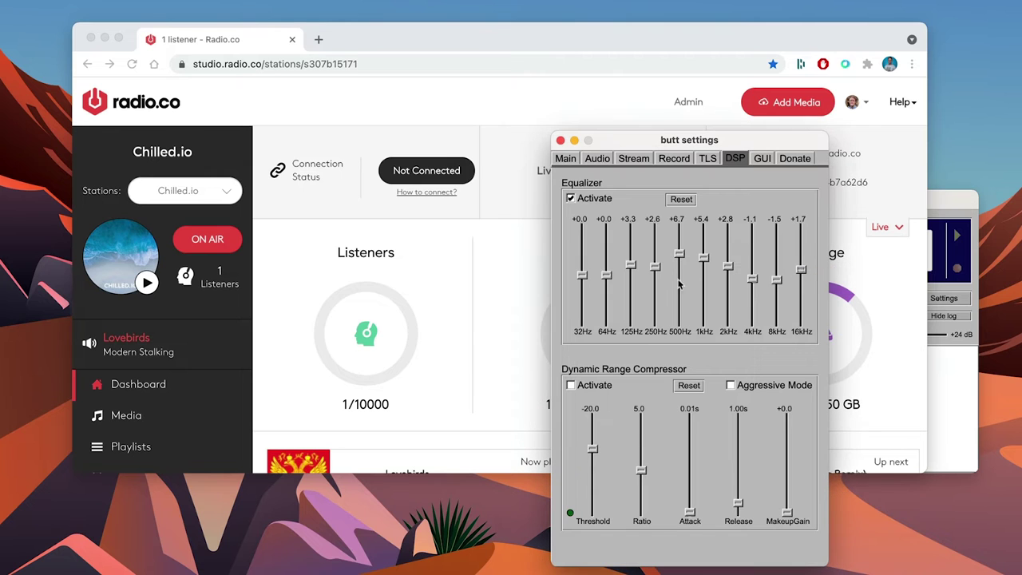
mouse_move(606, 275)
mouse_down()
mouse_move(630, 269)
mouse_move(590, 268)
mouse_up()
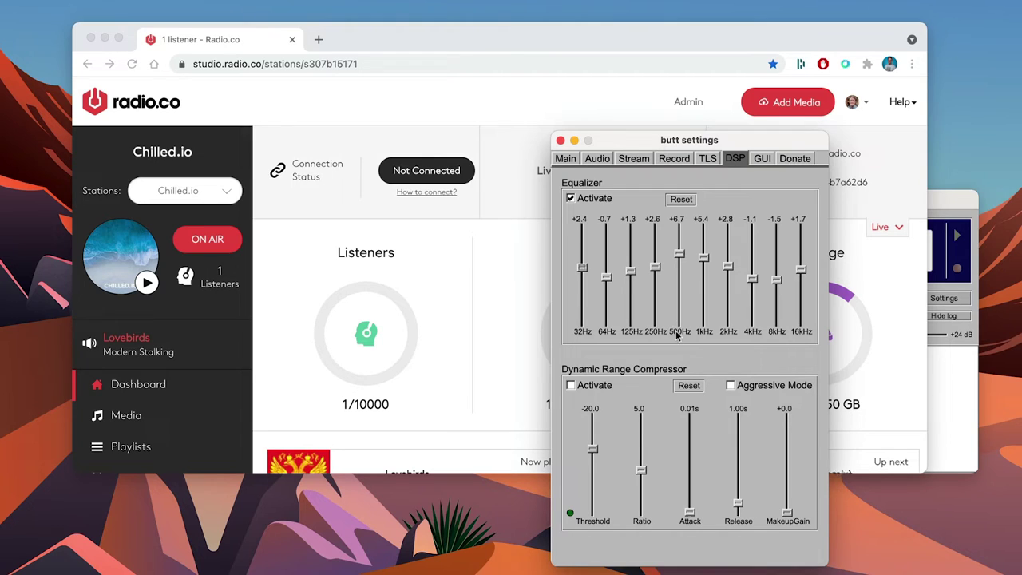
click(590, 389)
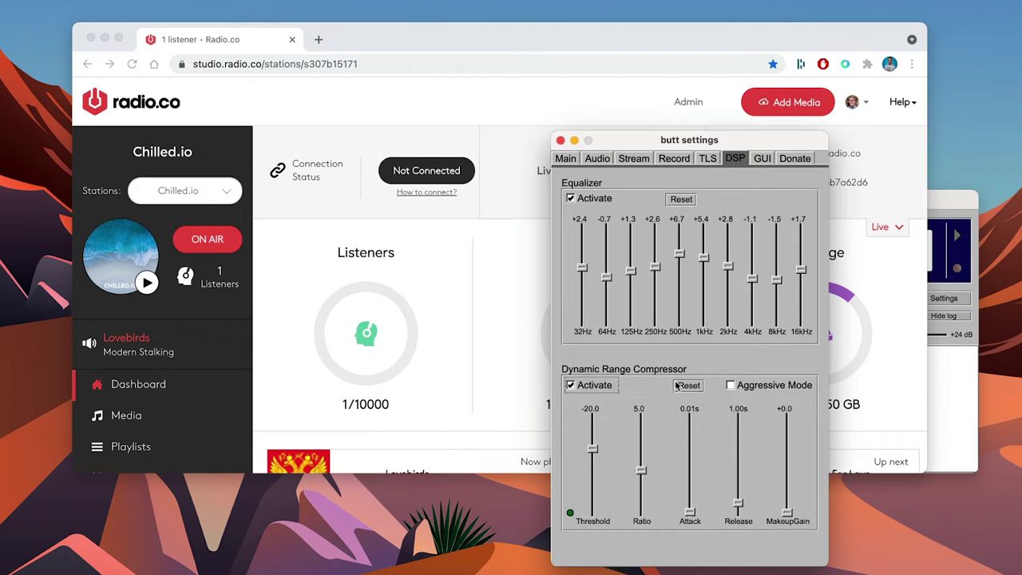
click(760, 389)
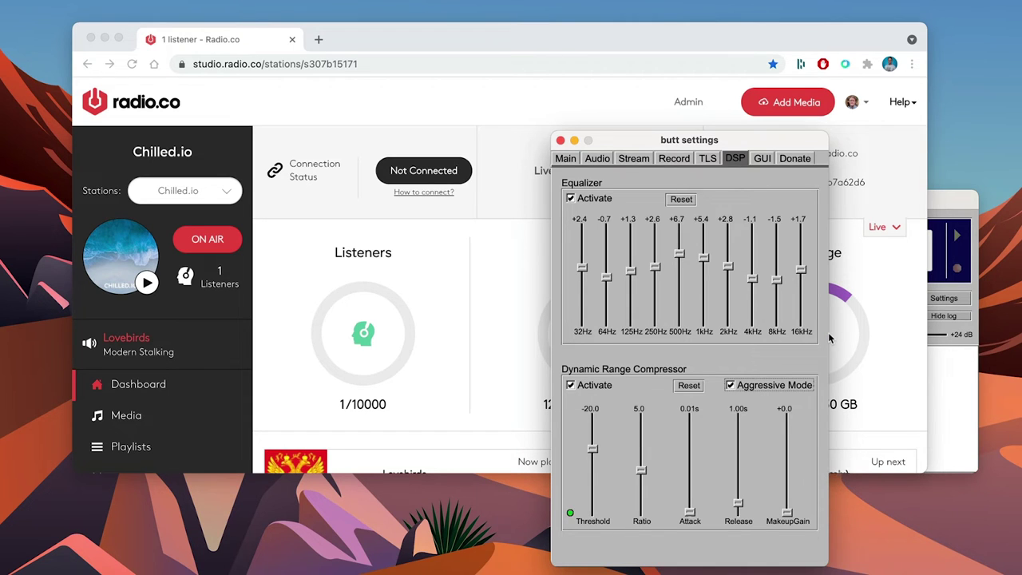
Step: Change the display background colour from navy to orange-red, then view the Donate page
click(760, 160)
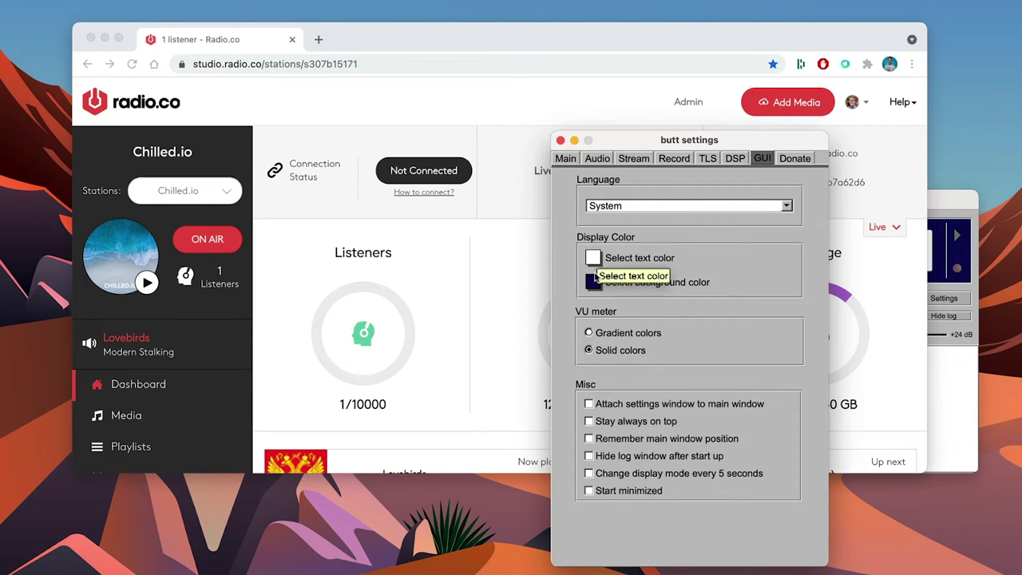
click(948, 209)
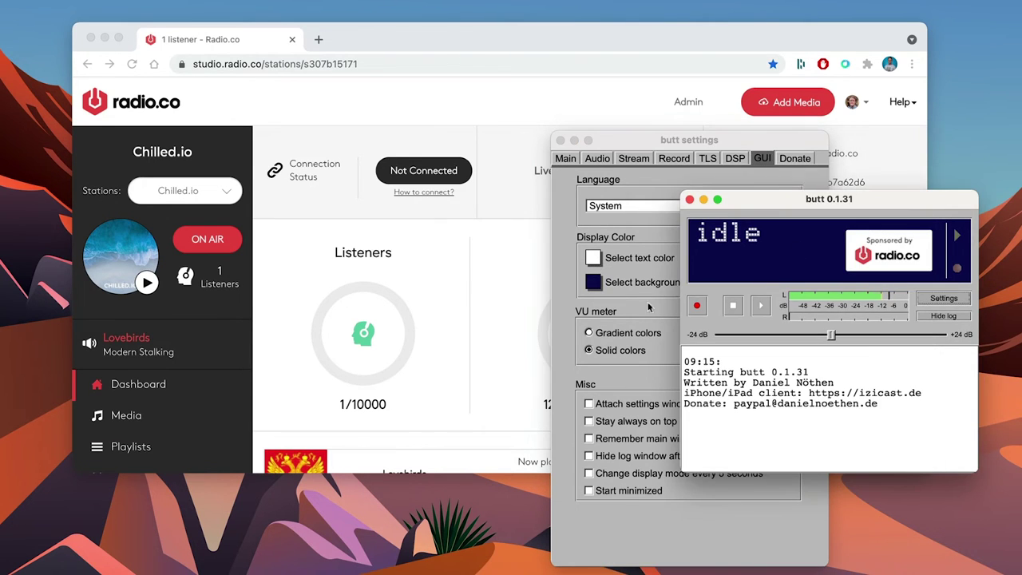
click(597, 284)
click(600, 256)
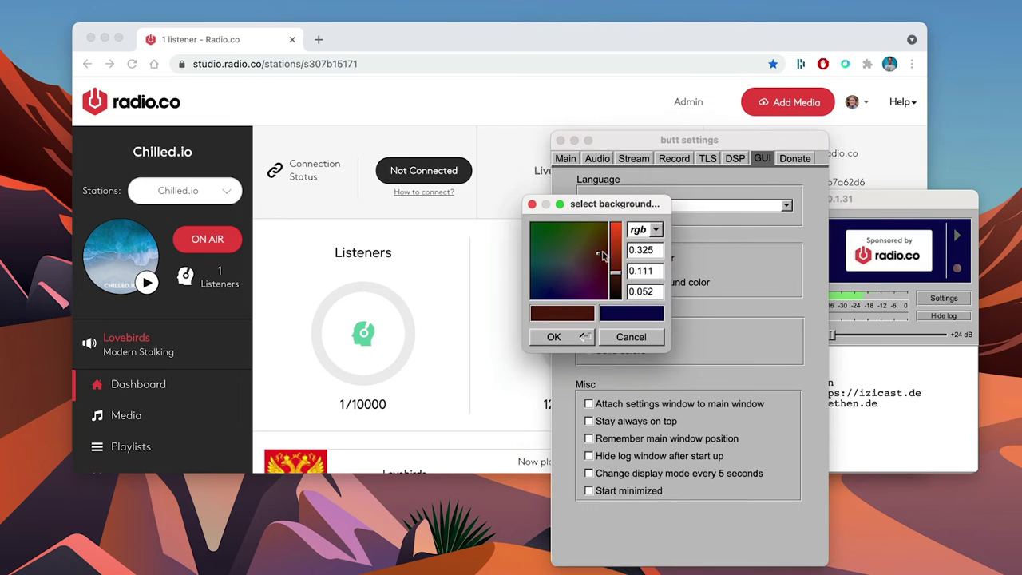
click(602, 248)
drag(618, 252, 621, 231)
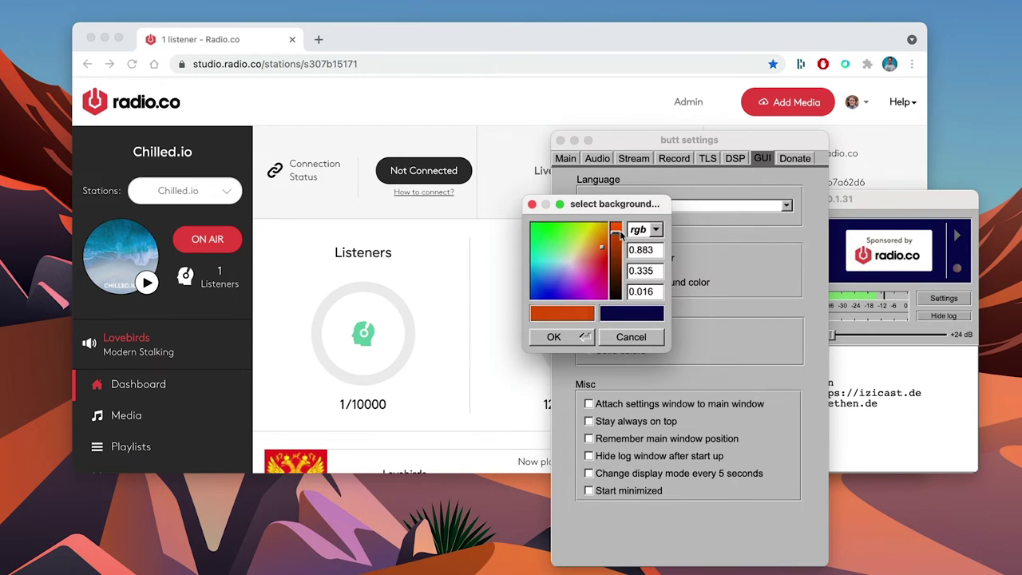
click(557, 342)
click(896, 213)
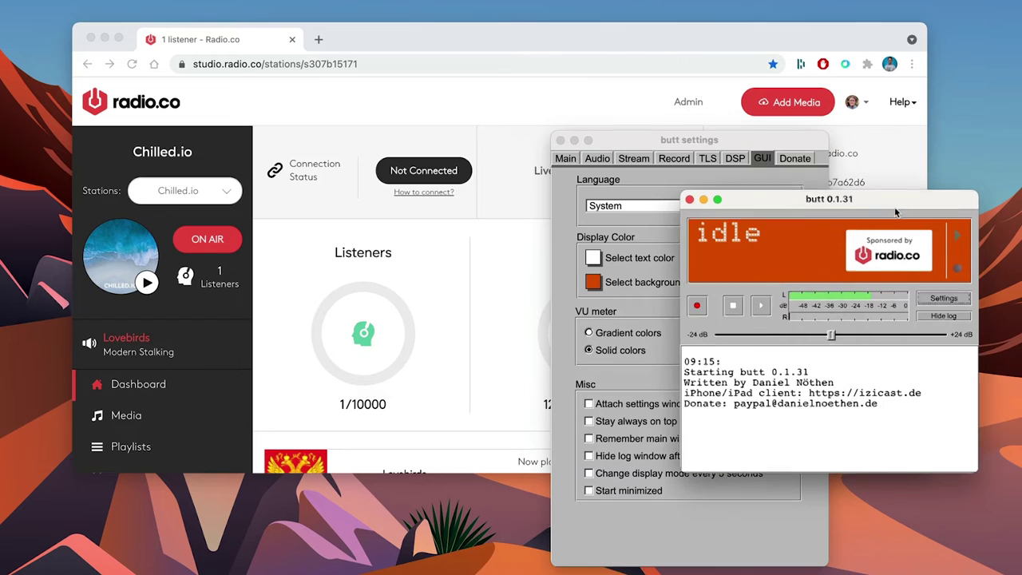
click(641, 233)
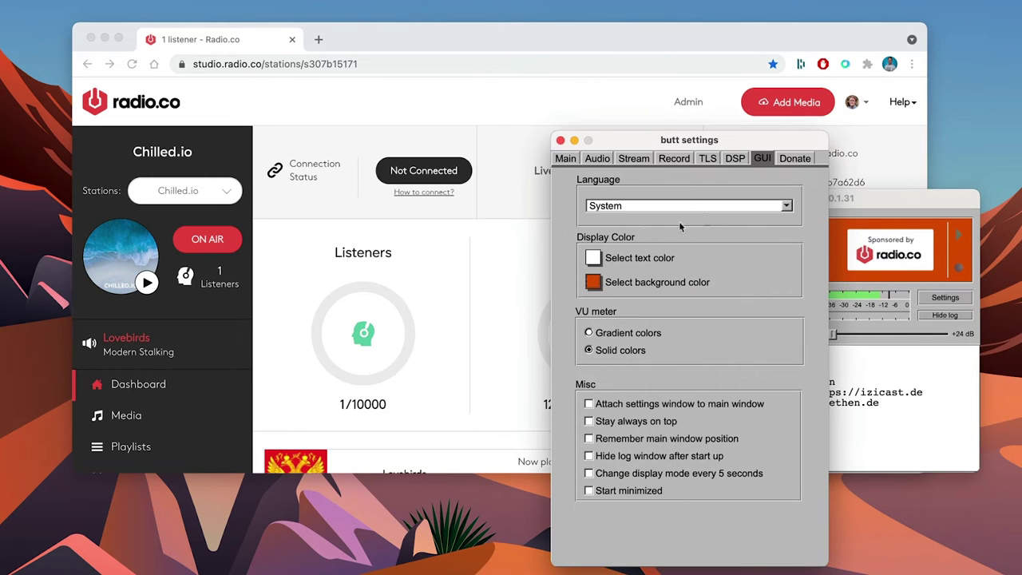
click(799, 162)
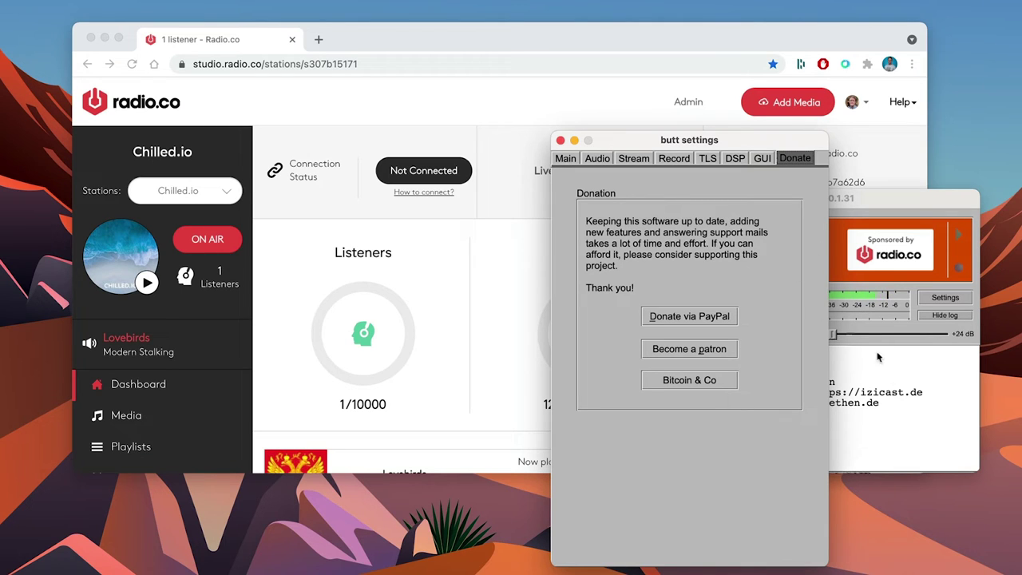
Step: Close butt's settings from the Main tab and play the Chilled.io station in the Radio.co dashboard
click(567, 159)
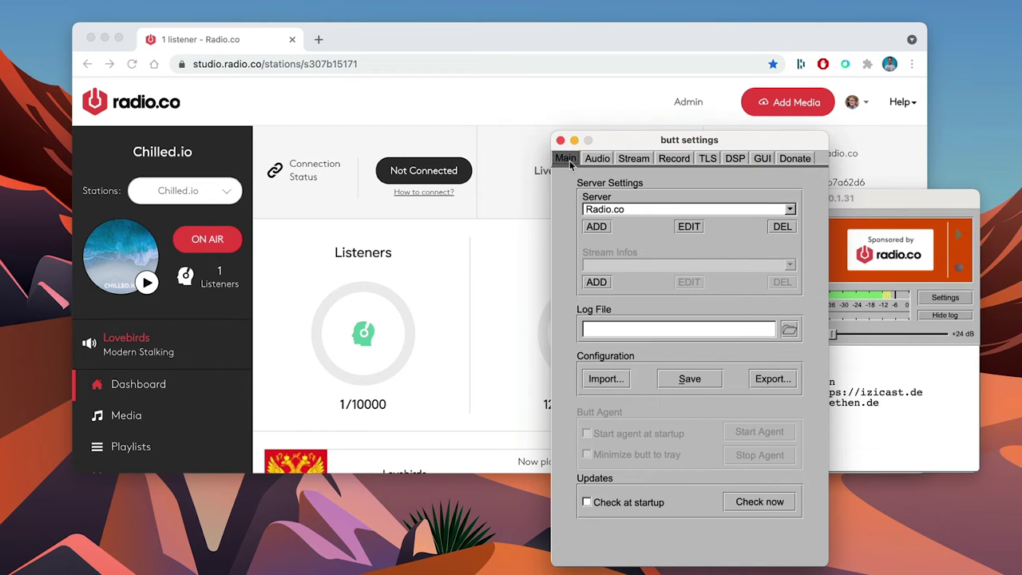
click(560, 140)
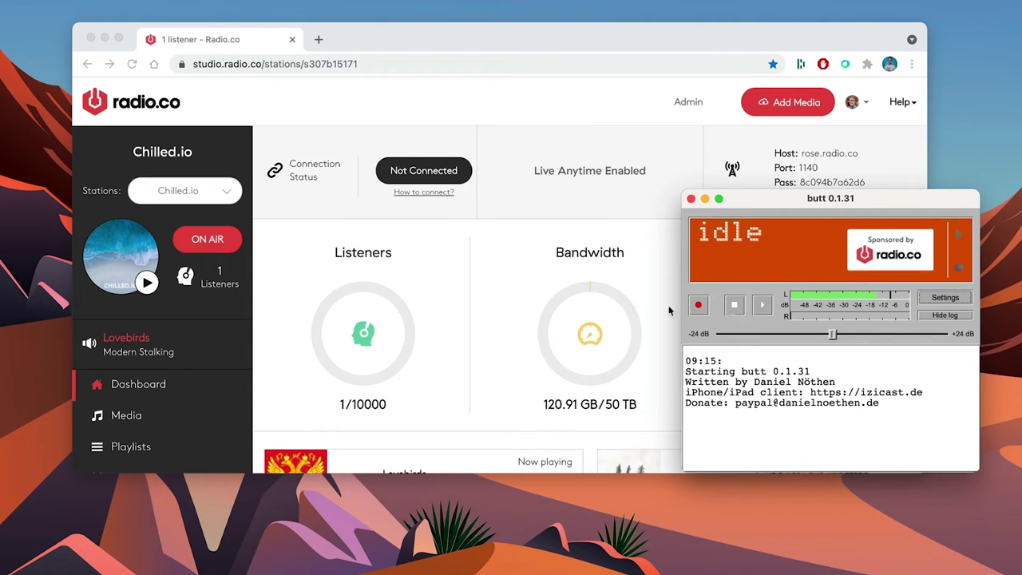
click(149, 292)
click(148, 288)
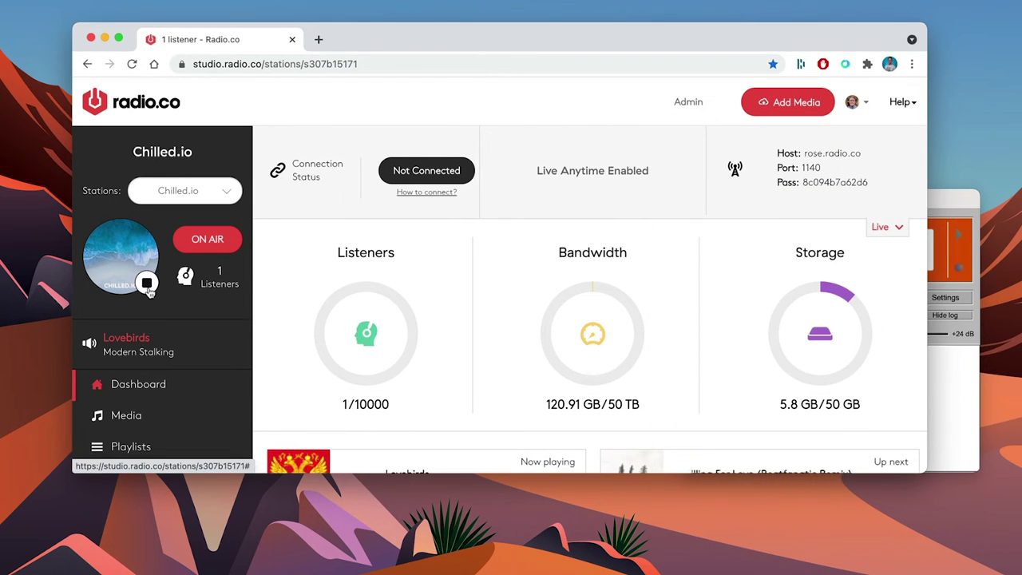
click(961, 210)
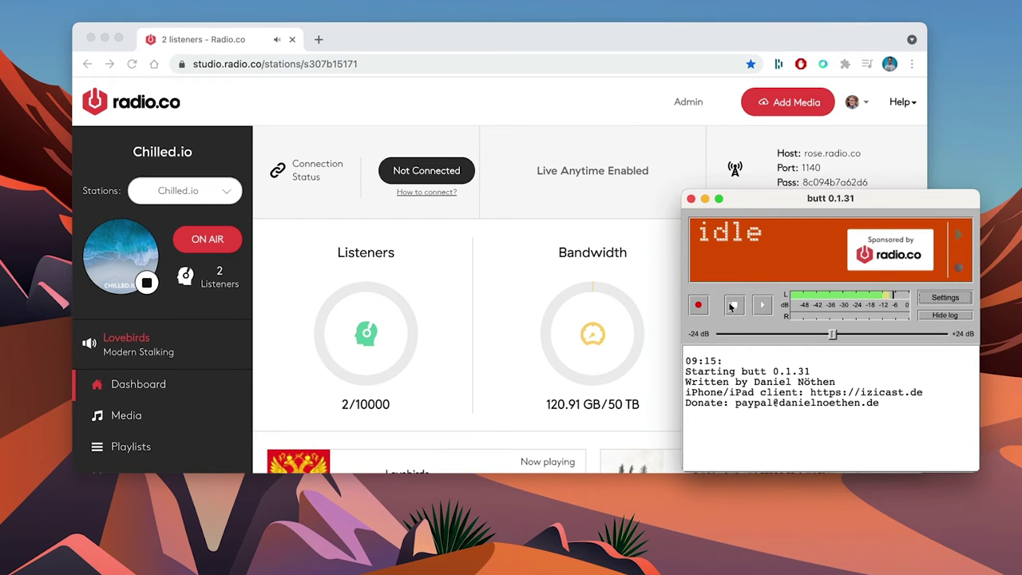
Step: Connect butt to Radio.co and confirm the 192 kbps MP3 stream shows On Air in the dashboard
click(759, 307)
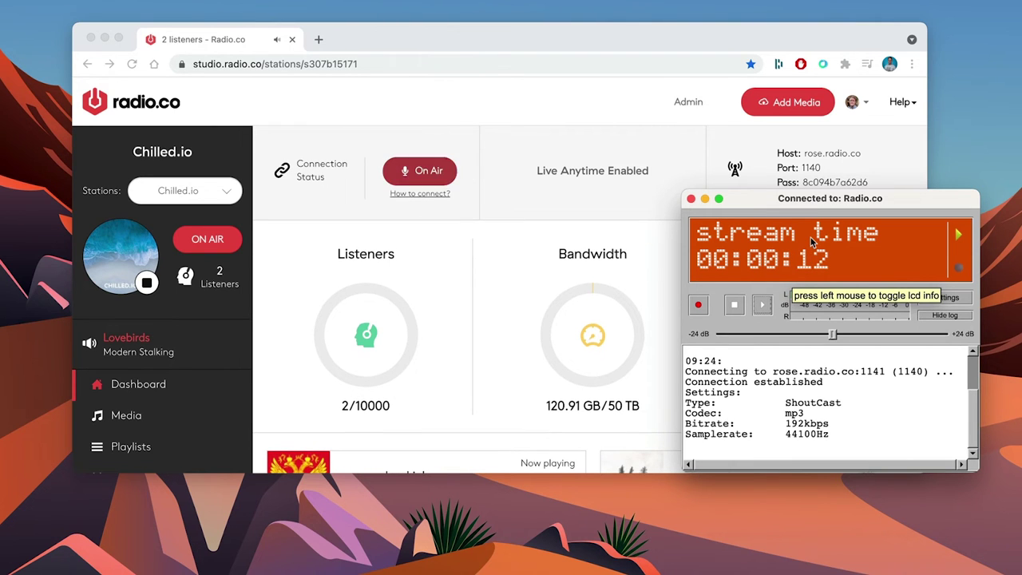
click(583, 156)
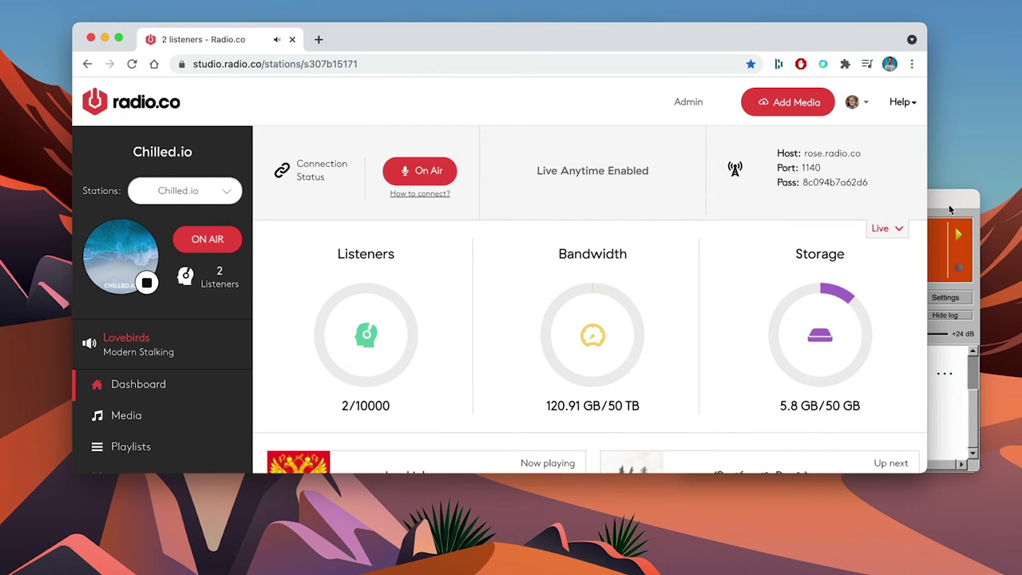
click(950, 209)
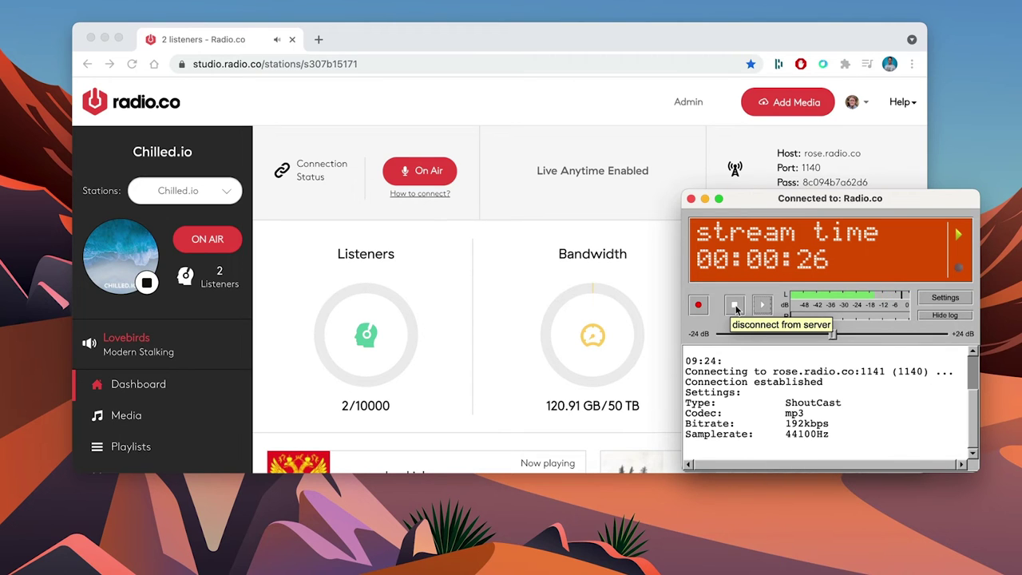
Step: Stop the station playing in the browser and disconnect butt from the server
click(235, 323)
click(148, 285)
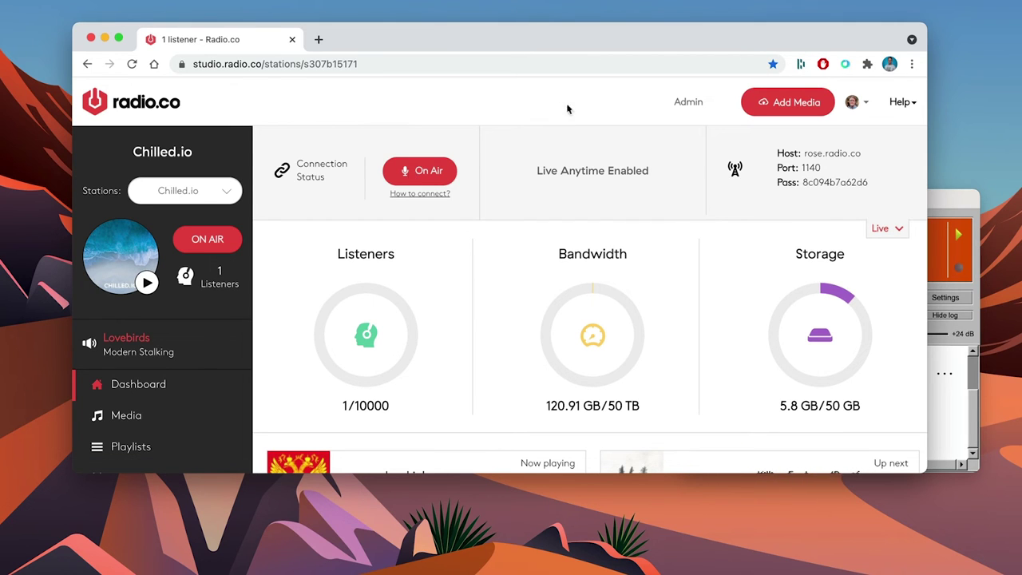
click(948, 206)
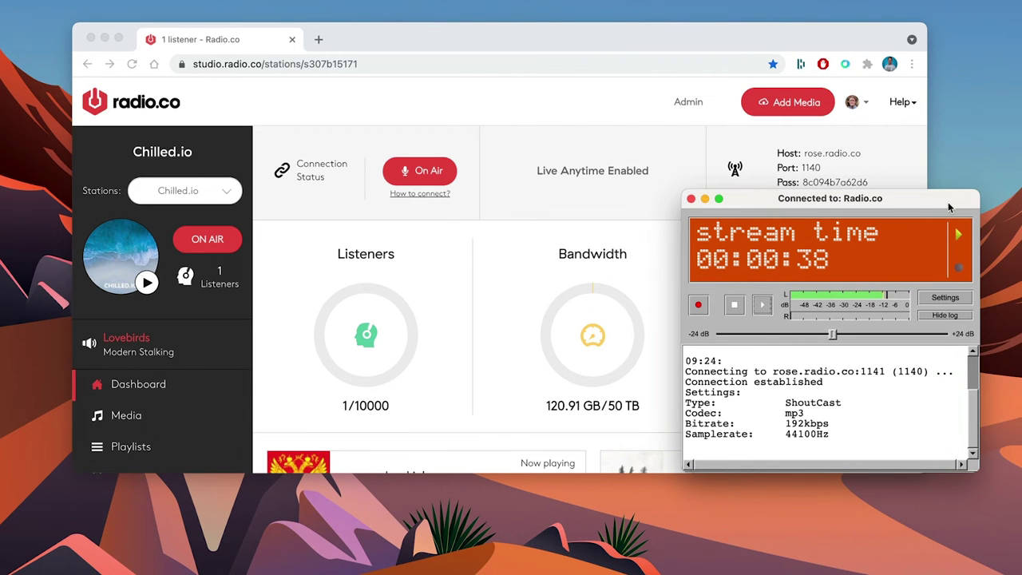
drag(949, 208, 892, 216)
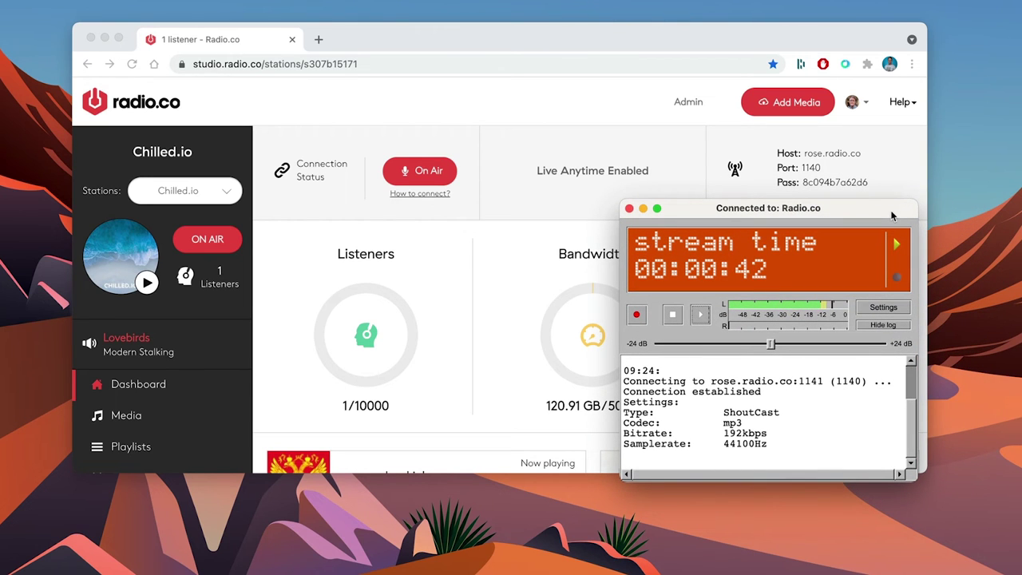
click(673, 315)
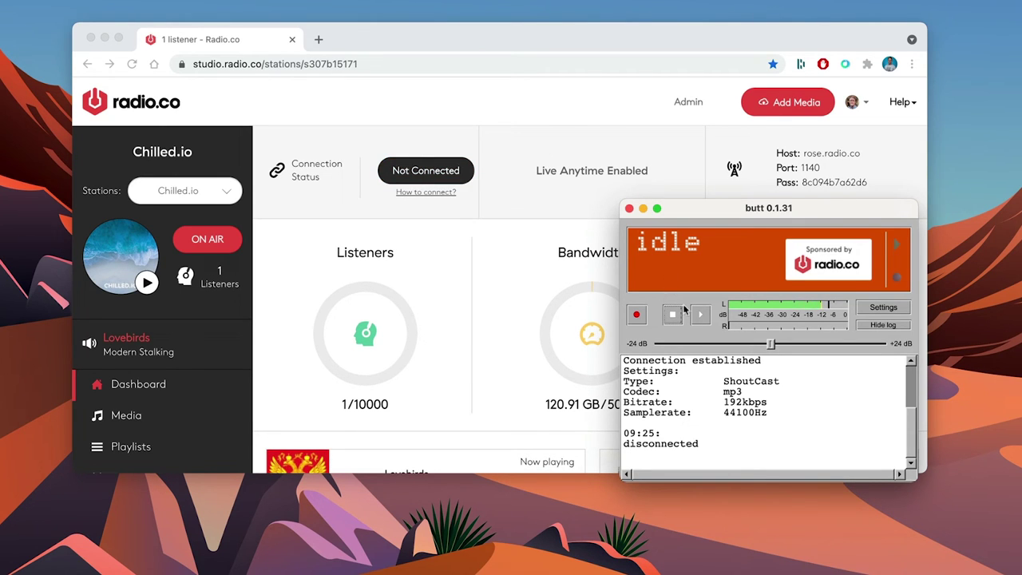
Step: Close butt and resume playing the Chilled.io station in the Radio.co dashboard
click(629, 209)
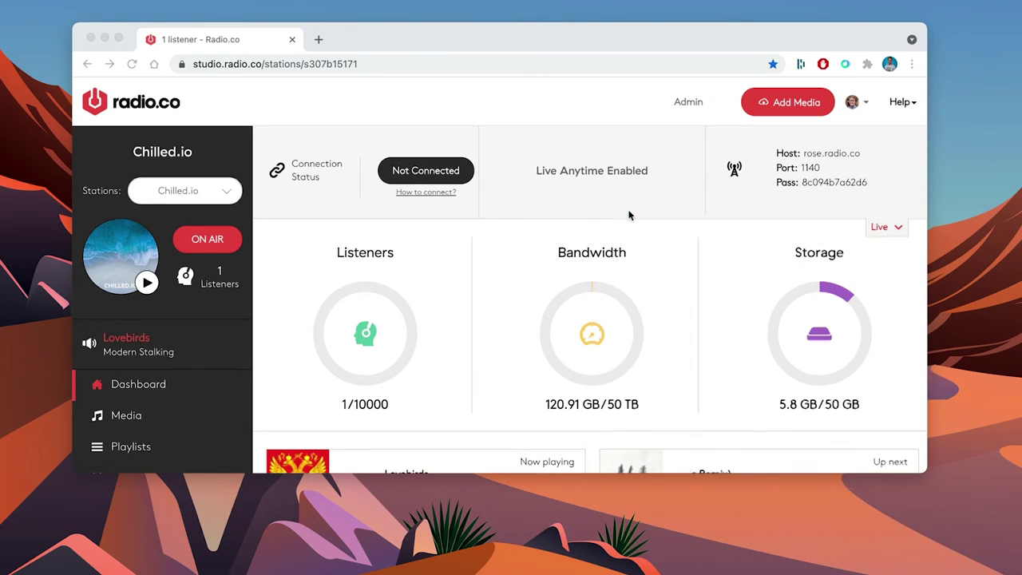
click(147, 282)
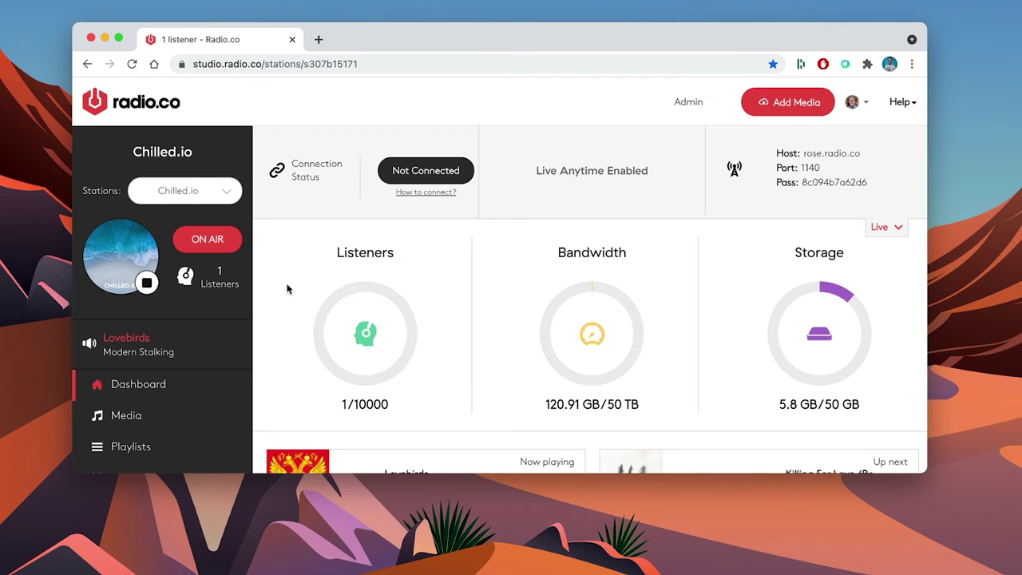